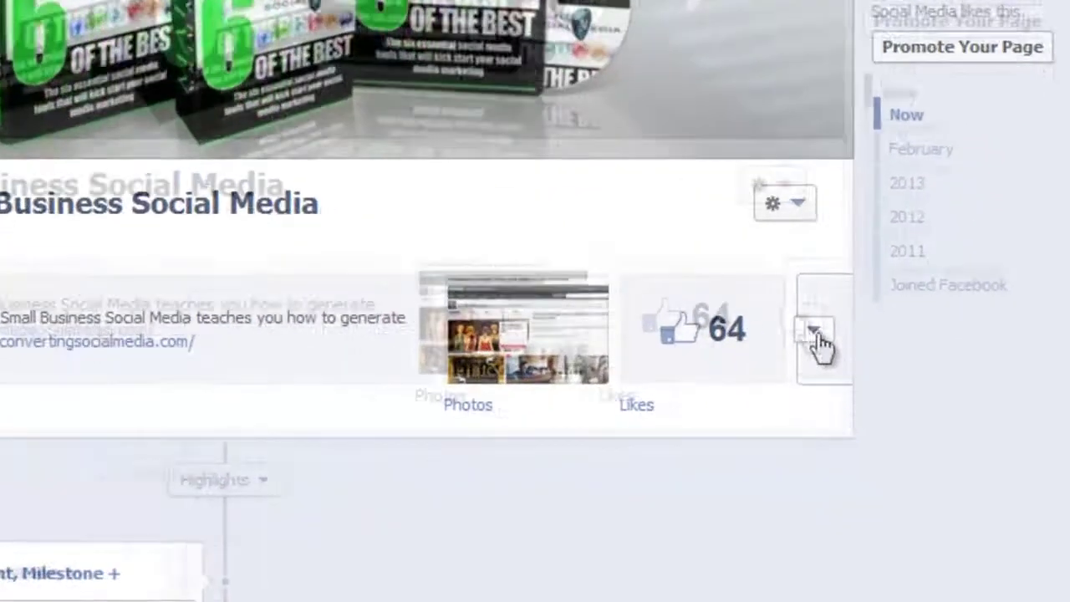
Examine the Small Business Social Media page's cover area and the empty slots in its expanded apps row.
left_click(879, 399)
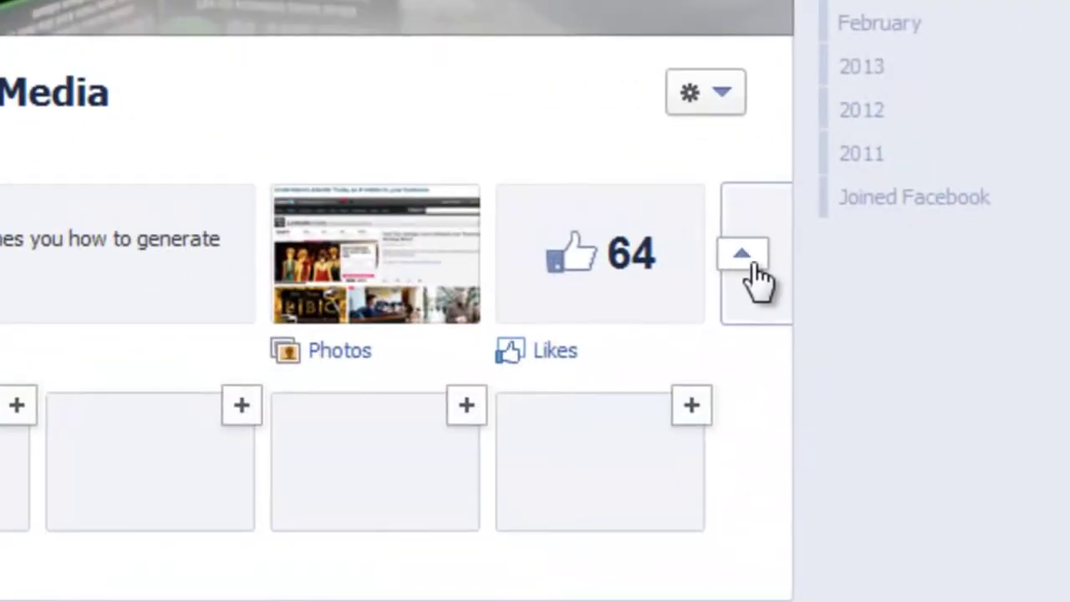
left_click(752, 266)
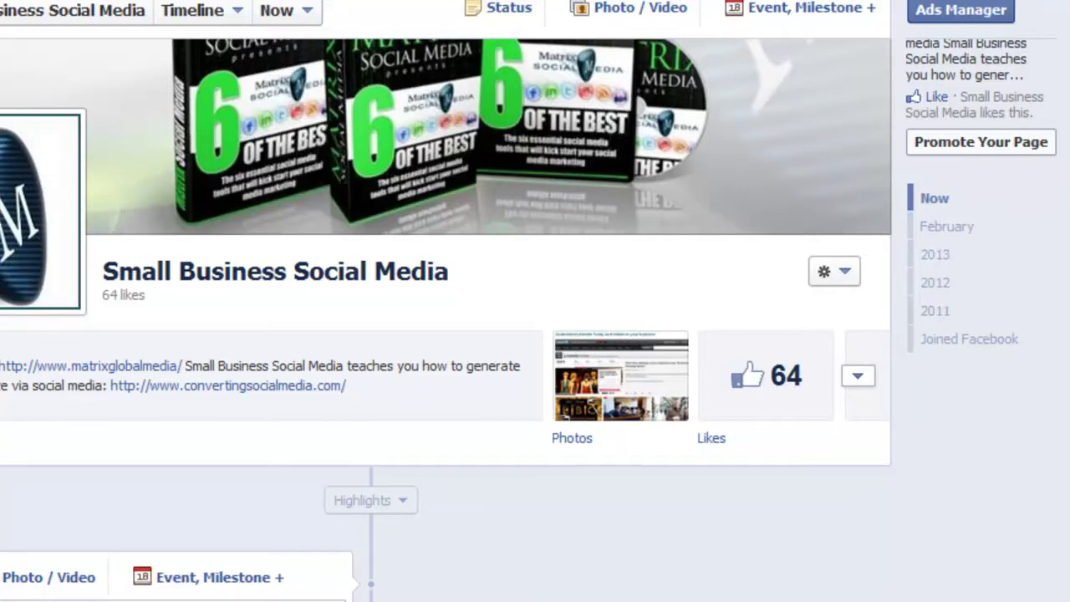
scroll(445, 317, "up", 2)
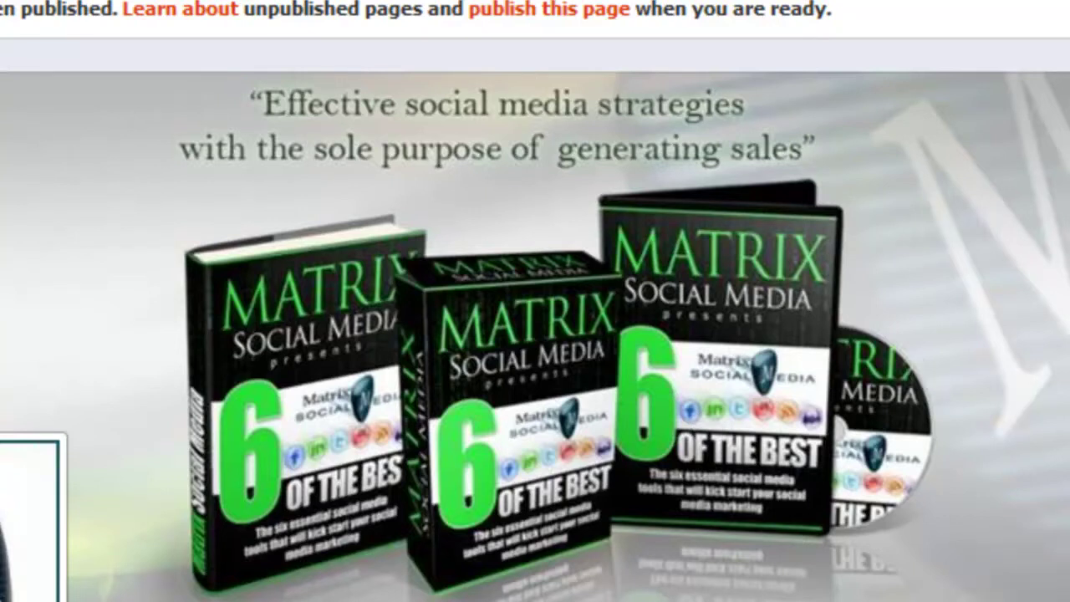
mouse_move(64, 538)
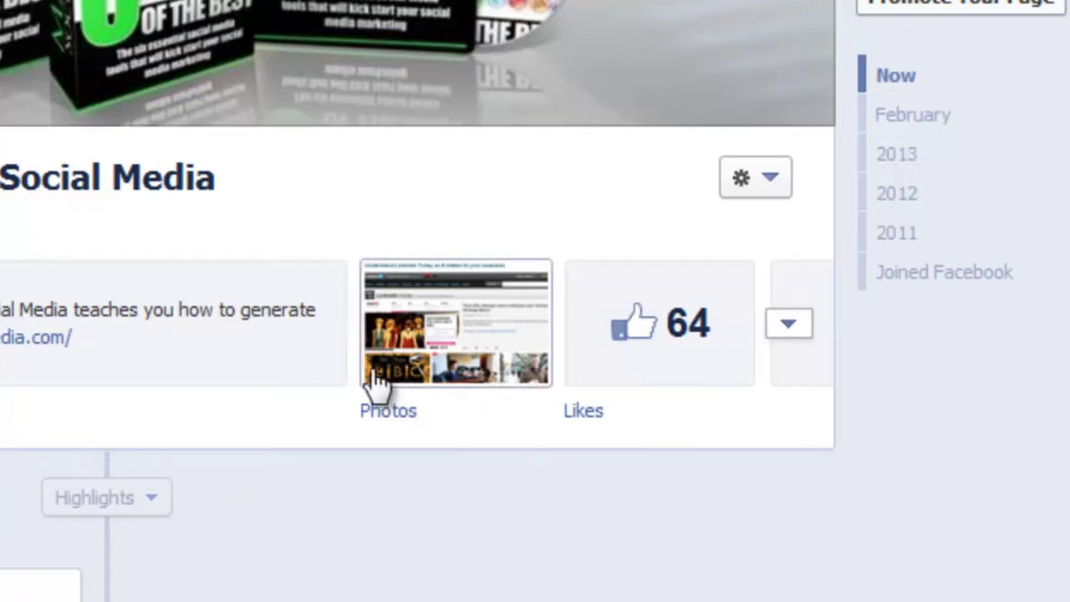
left_click(797, 333)
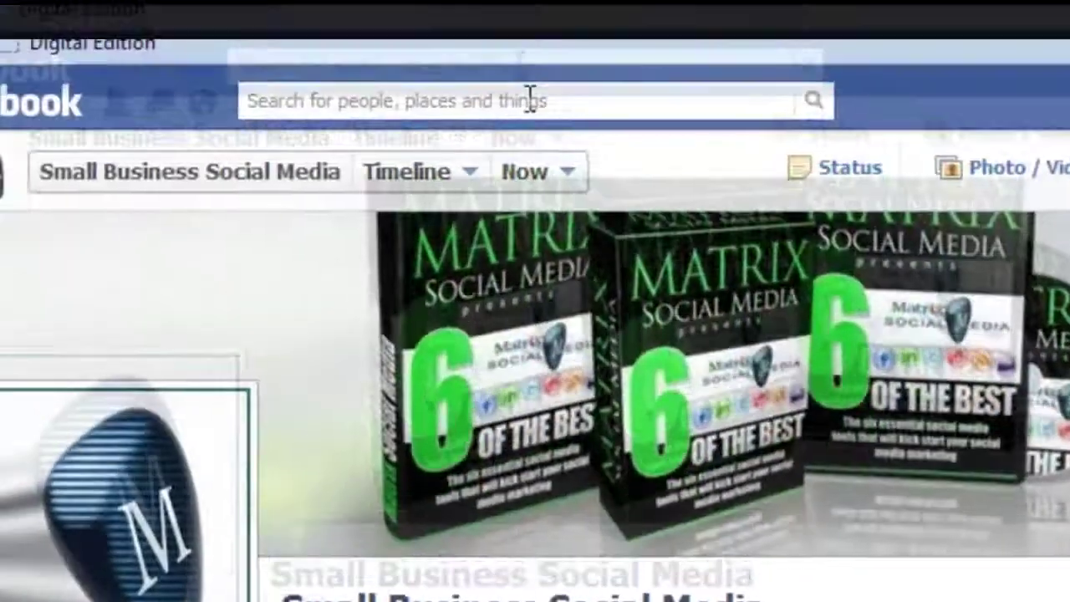
Search for "static html" and open the Static Html - Thunderpenny app page.
left_click(552, 169)
type("static")
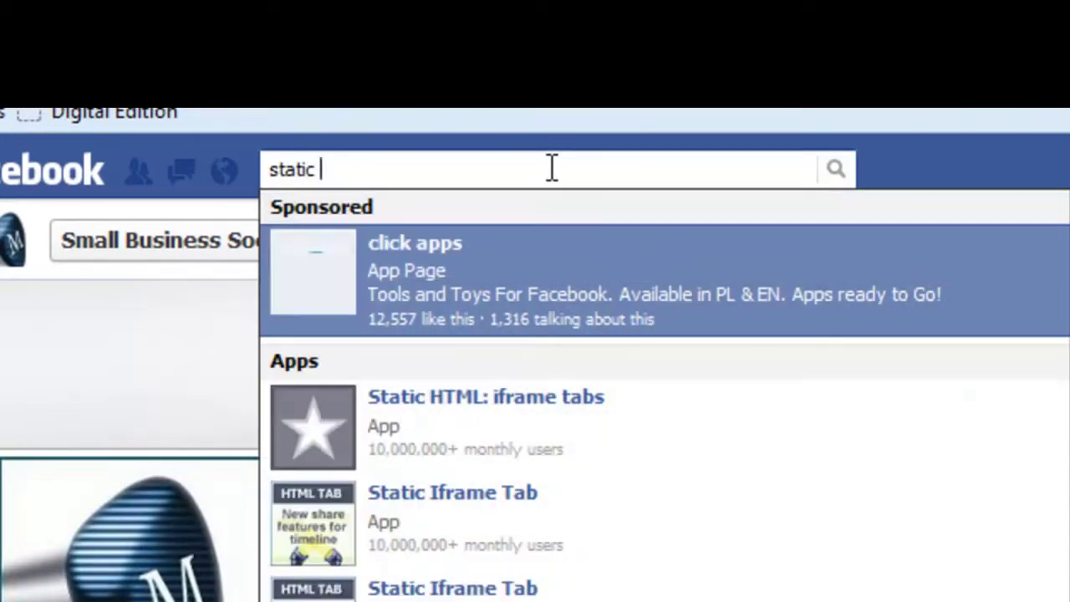
type(" h")
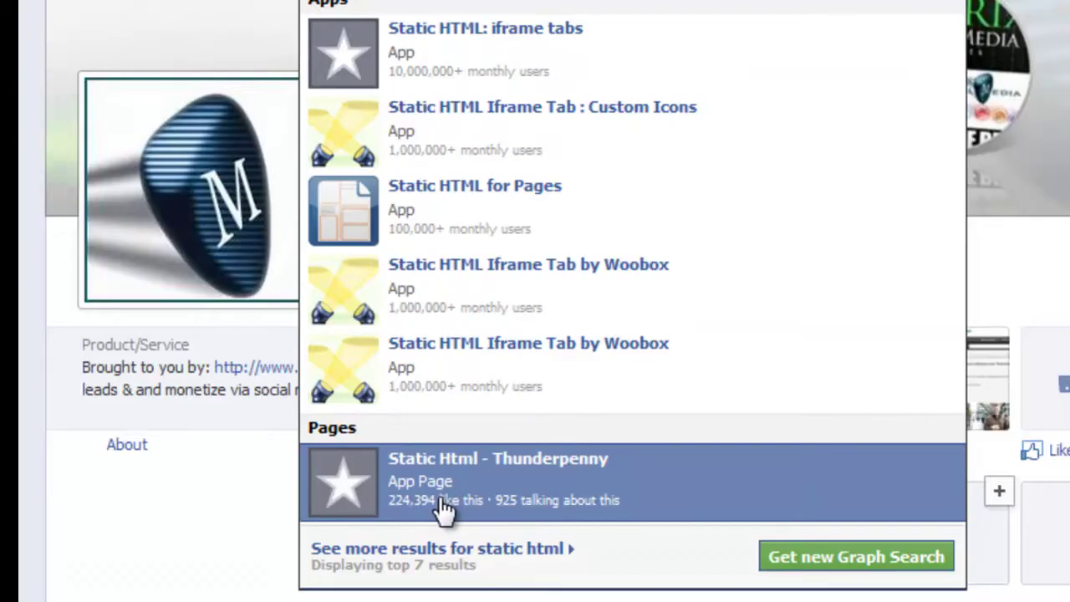
left_click(441, 499)
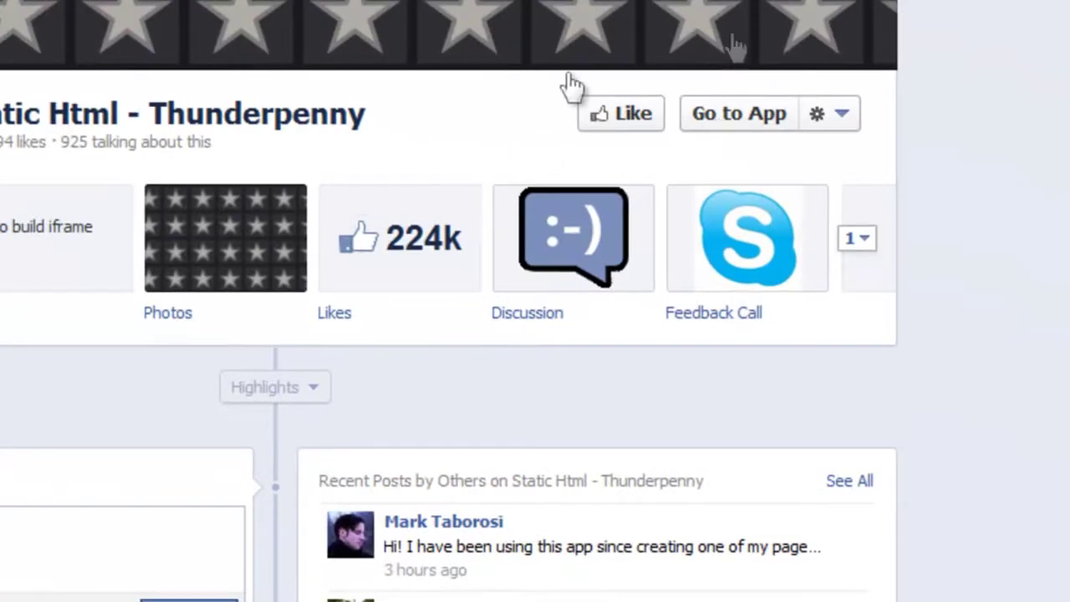
Go to the Static HTML app, continuing as the personal profile, and start adding it to a page.
left_click(751, 115)
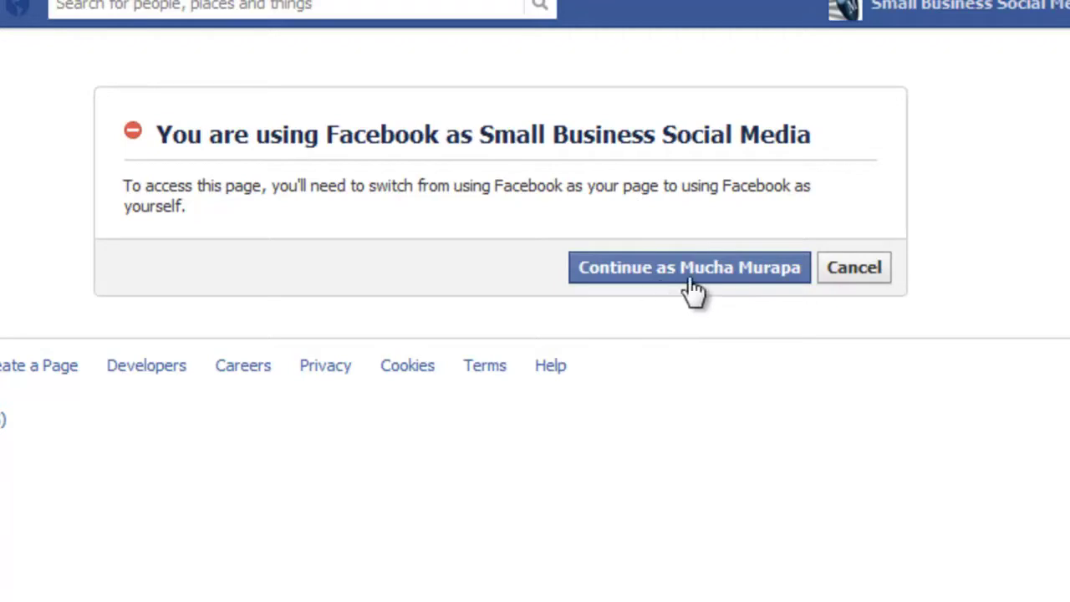
left_click(739, 289)
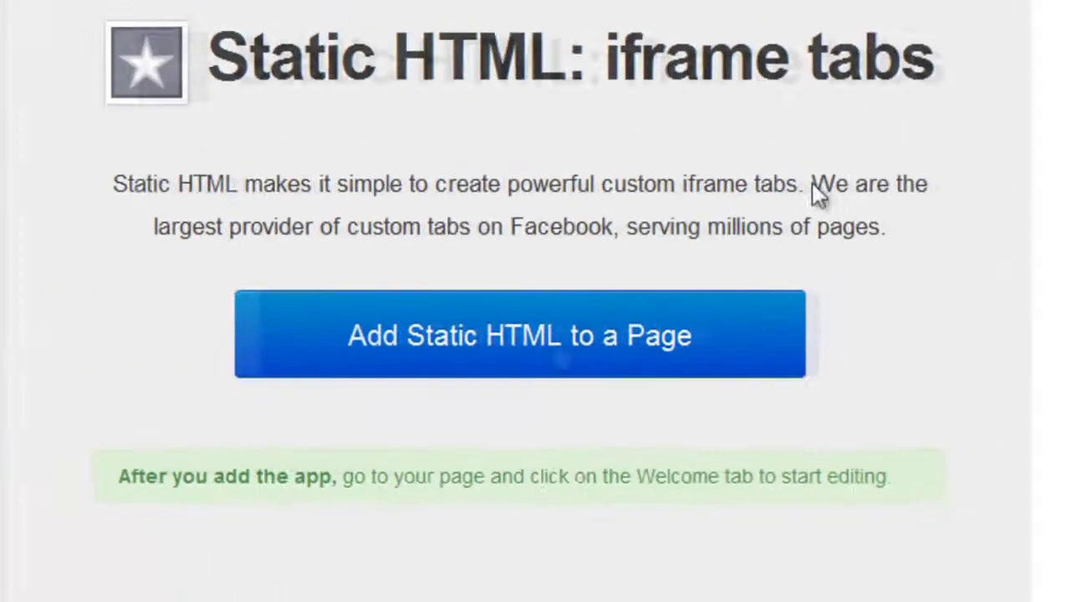
left_click(435, 374)
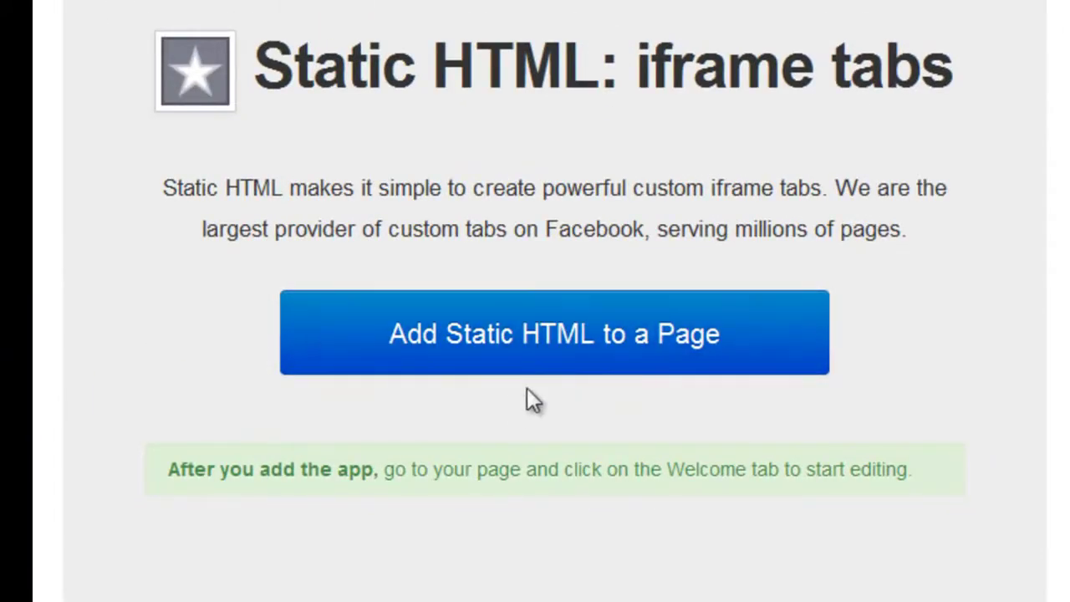
left_click(525, 350)
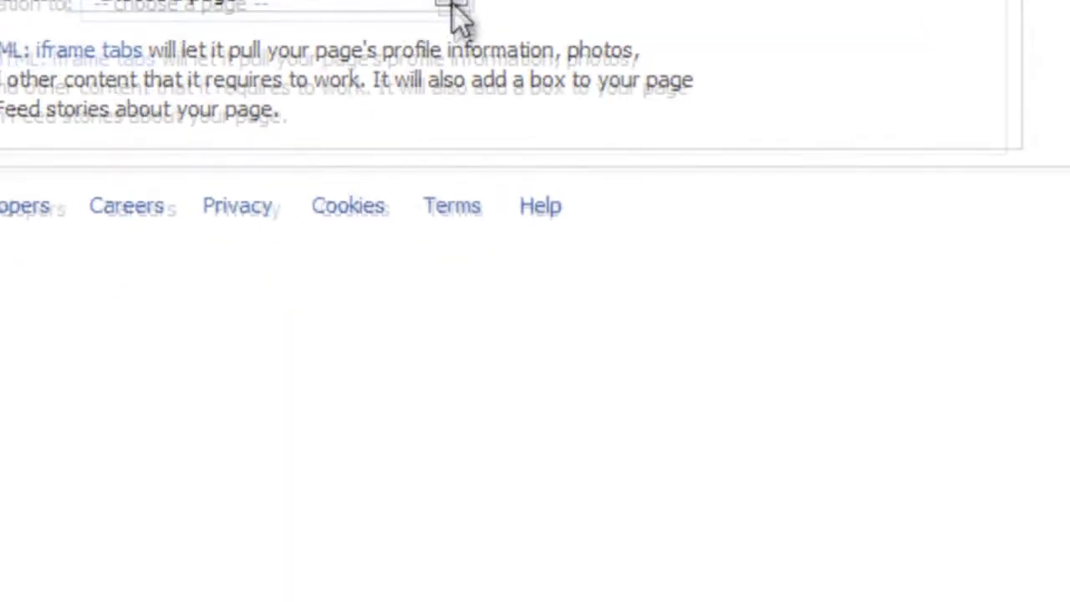
Choose Small Business Social Media as the target page and add Static HTML: iframe tabs to it.
left_click(452, 5)
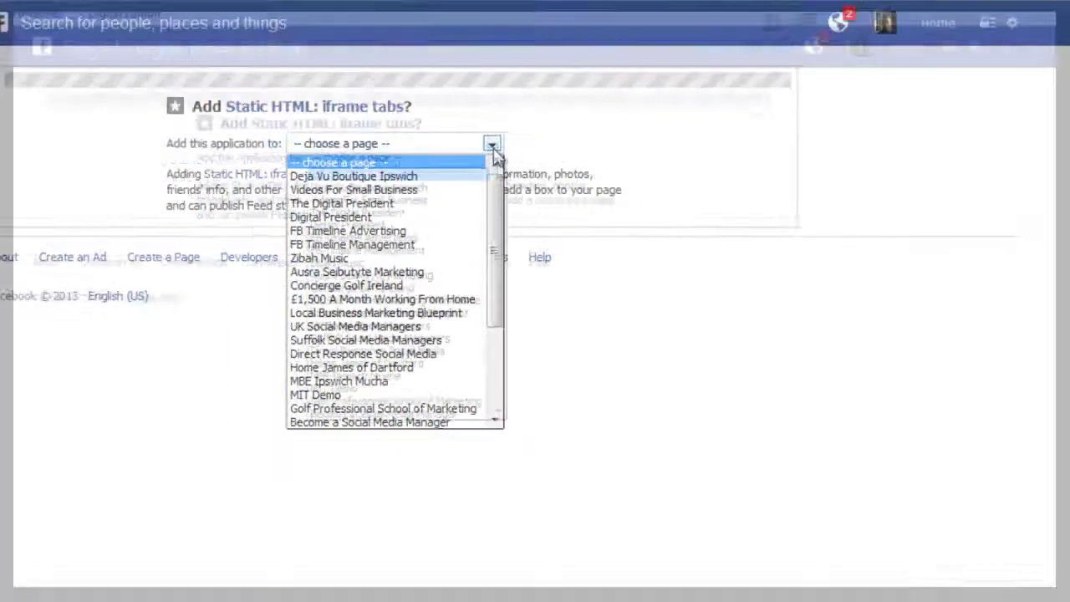
left_click_drag(505, 227, 515, 296)
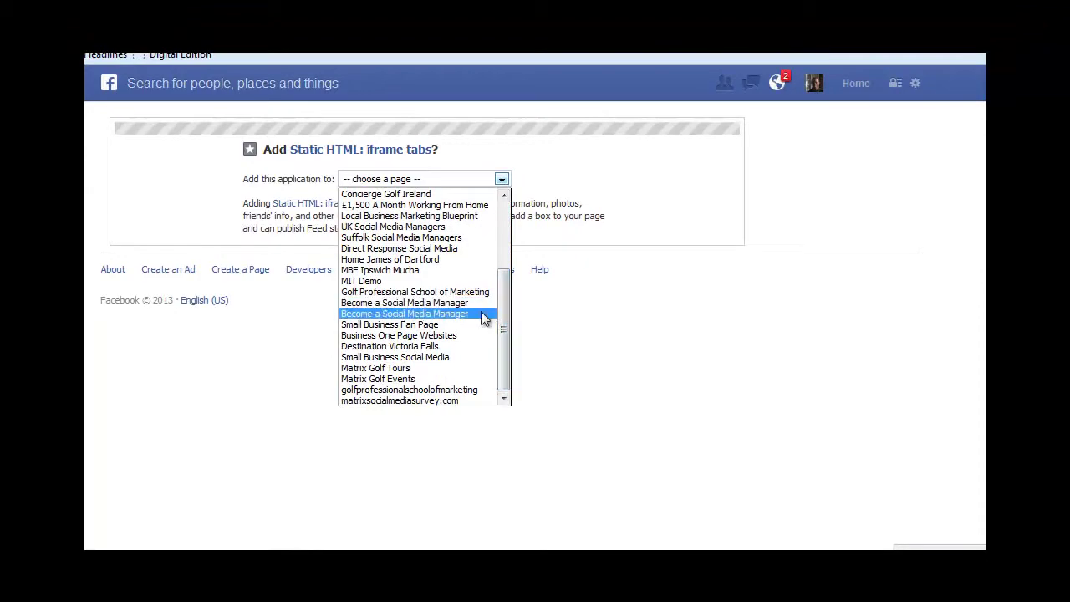
left_click(444, 357)
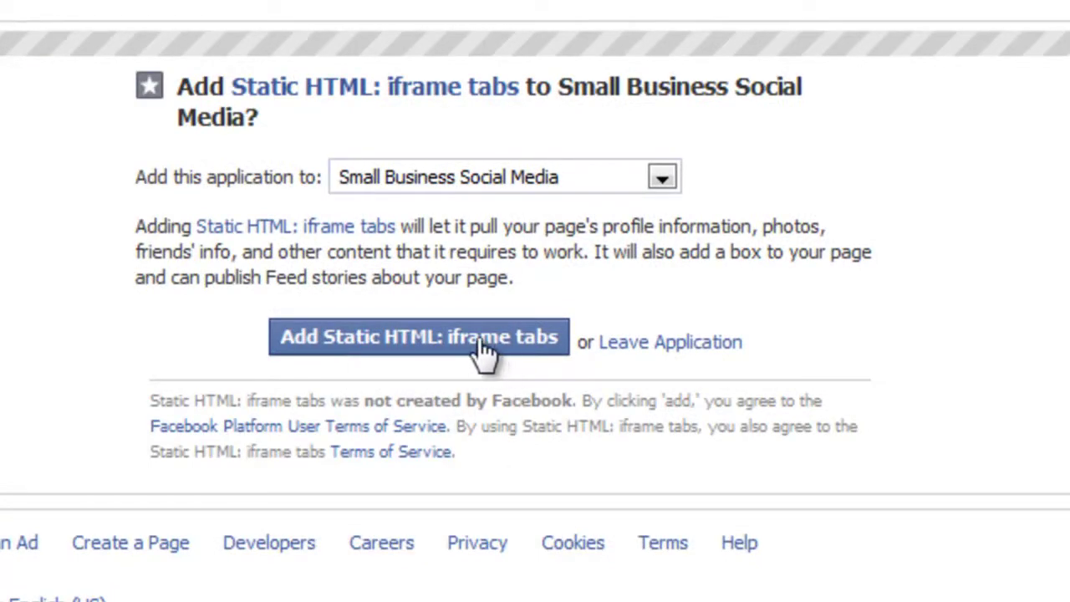
left_click(507, 347)
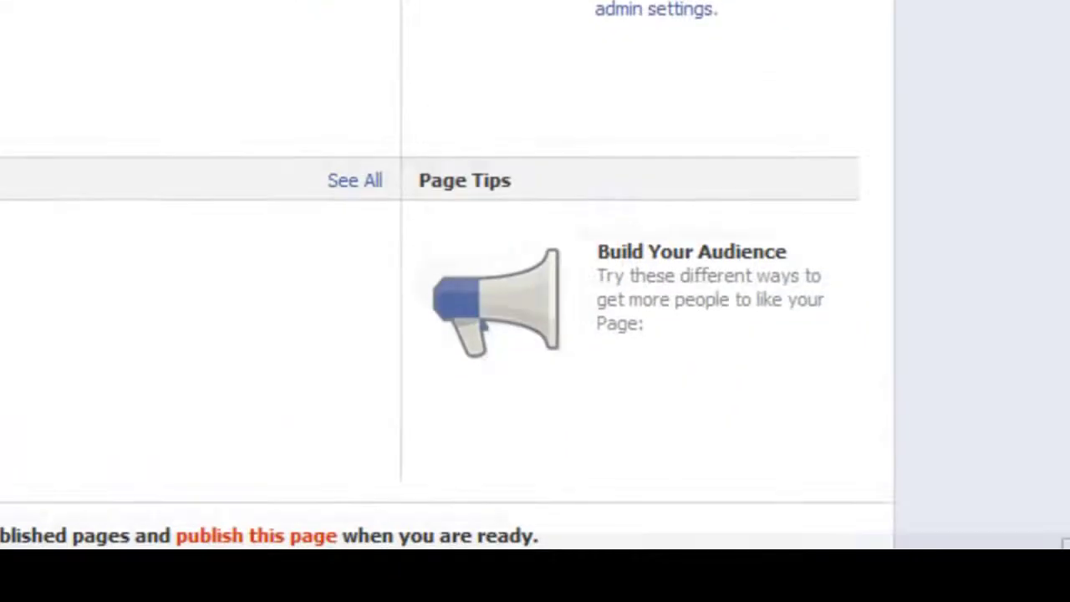
Expand the page's apps row and open the settings of the Welcome tile.
scroll(535, 334, "down", 10)
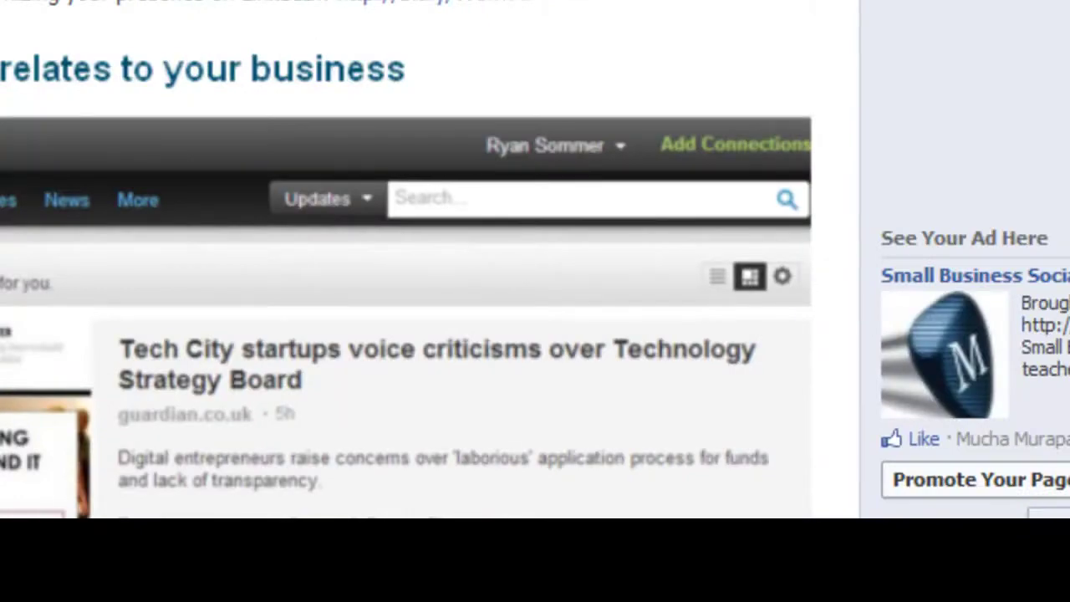
scroll(418, 293, "up", 5)
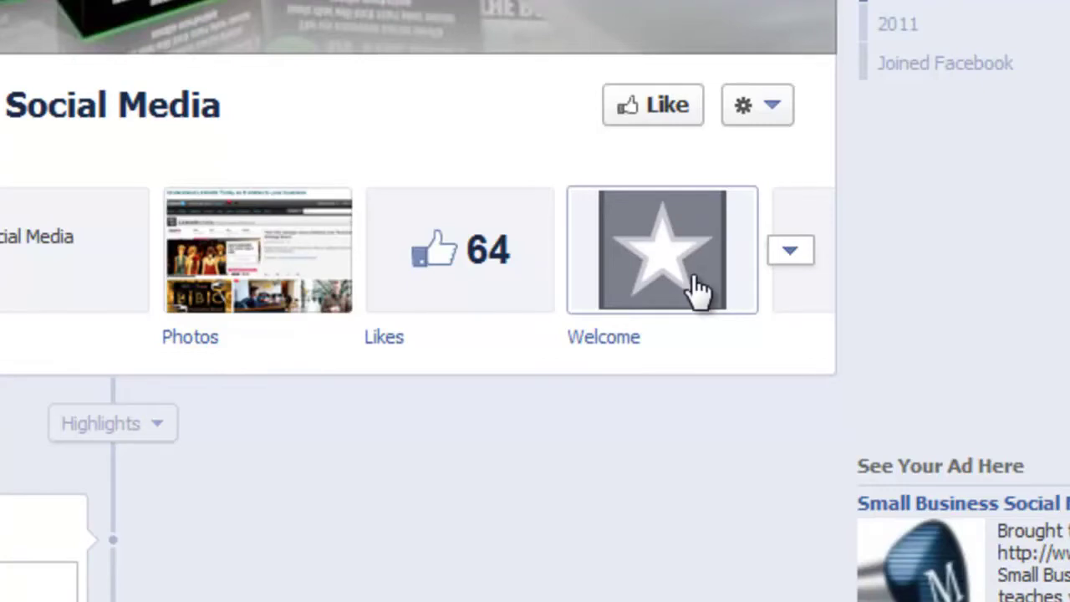
left_click(790, 253)
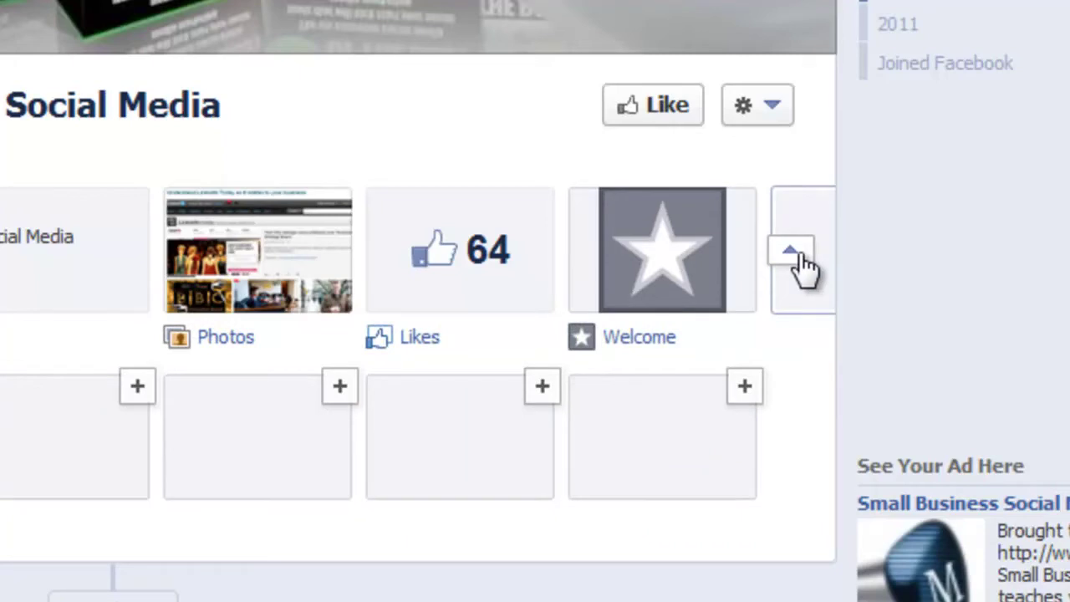
mouse_move(728, 227)
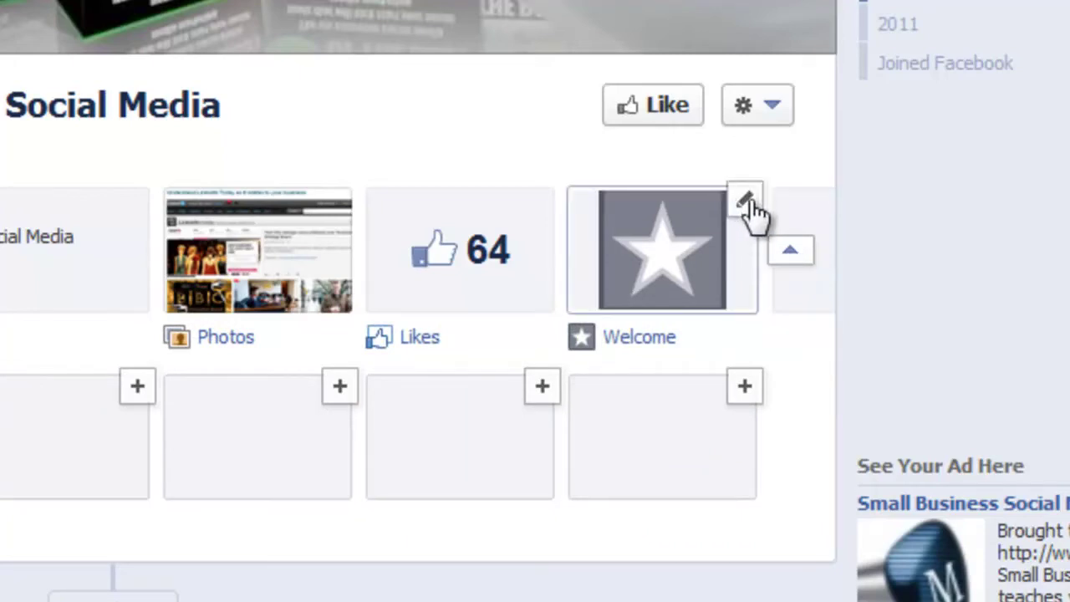
left_click(745, 203)
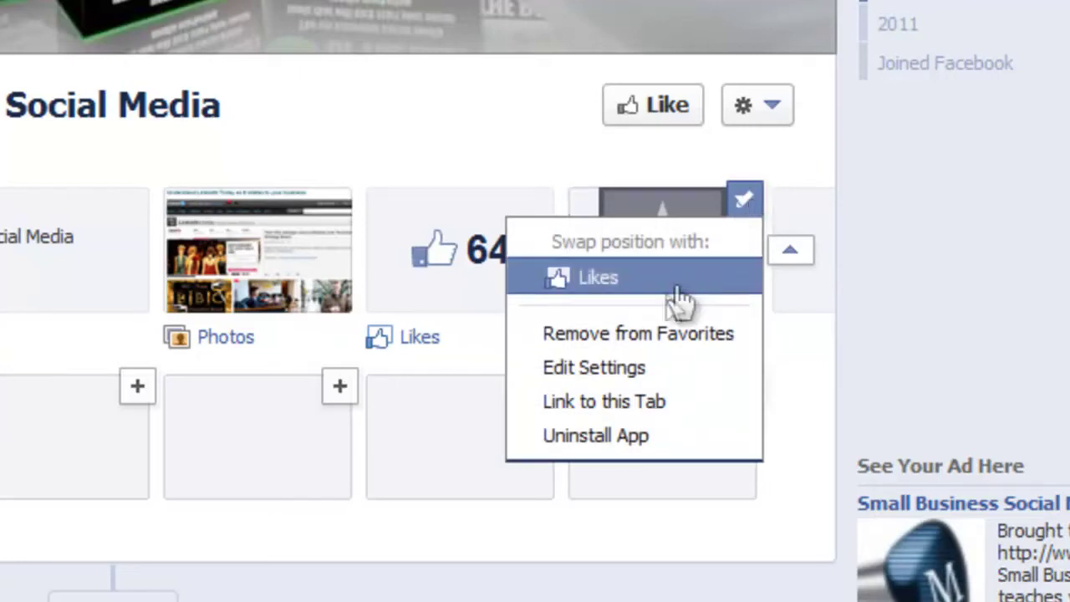
left_click(629, 370)
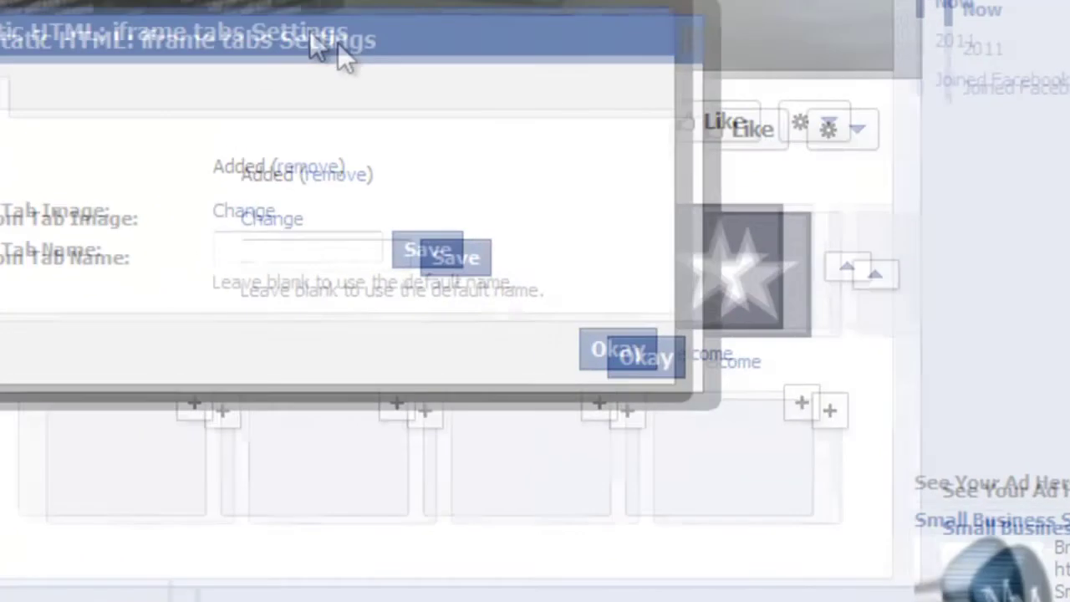
Set the custom tab name to "A Quick Hello", save it and close the app settings.
left_click_drag(337, 43, 133, 79)
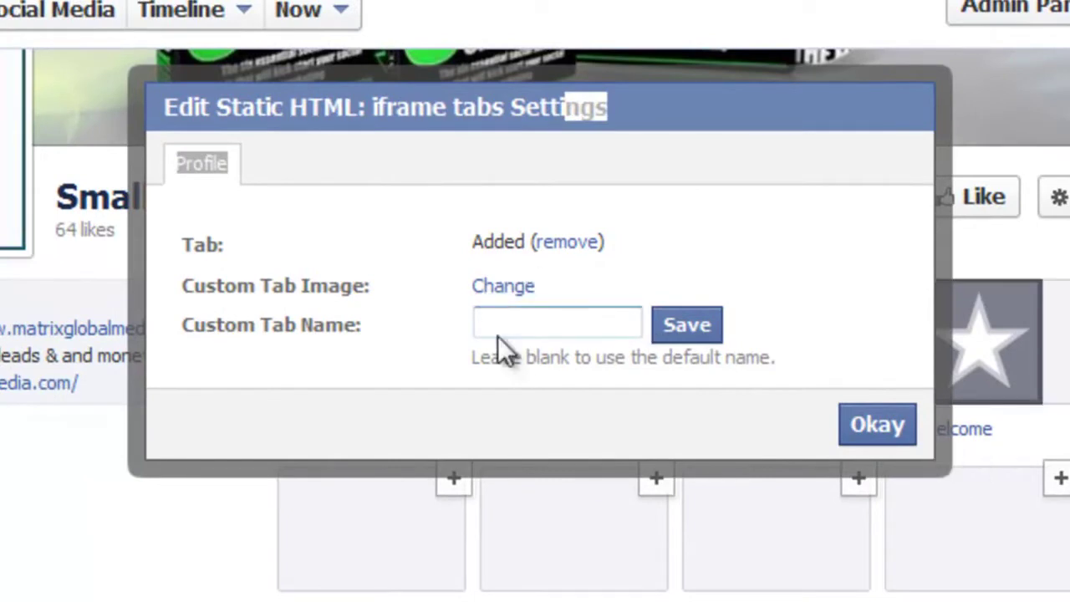
left_click(517, 324)
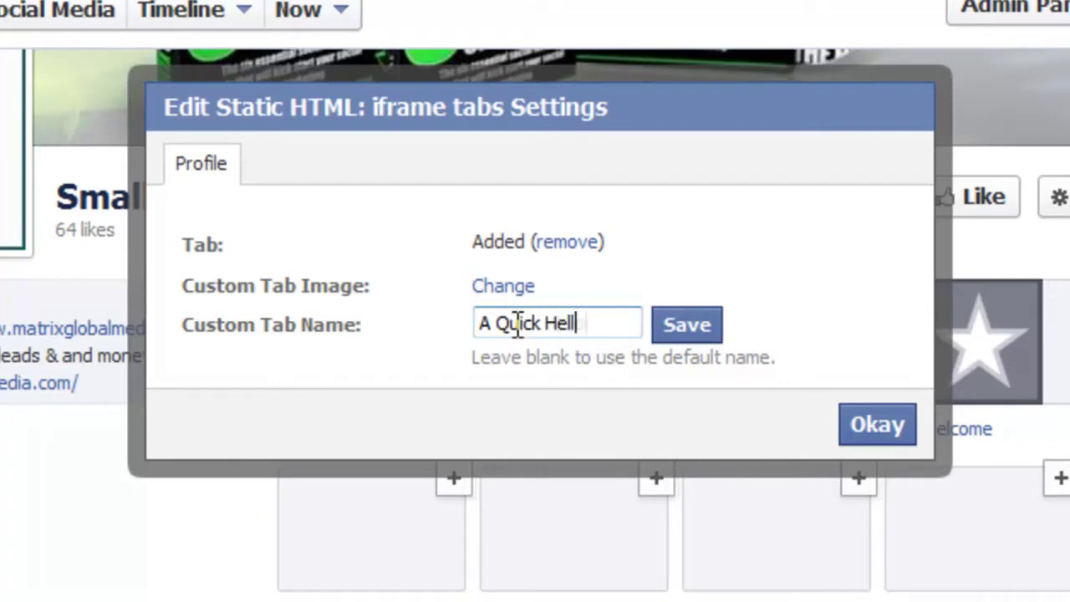
type("A Quick Hello")
left_click(690, 333)
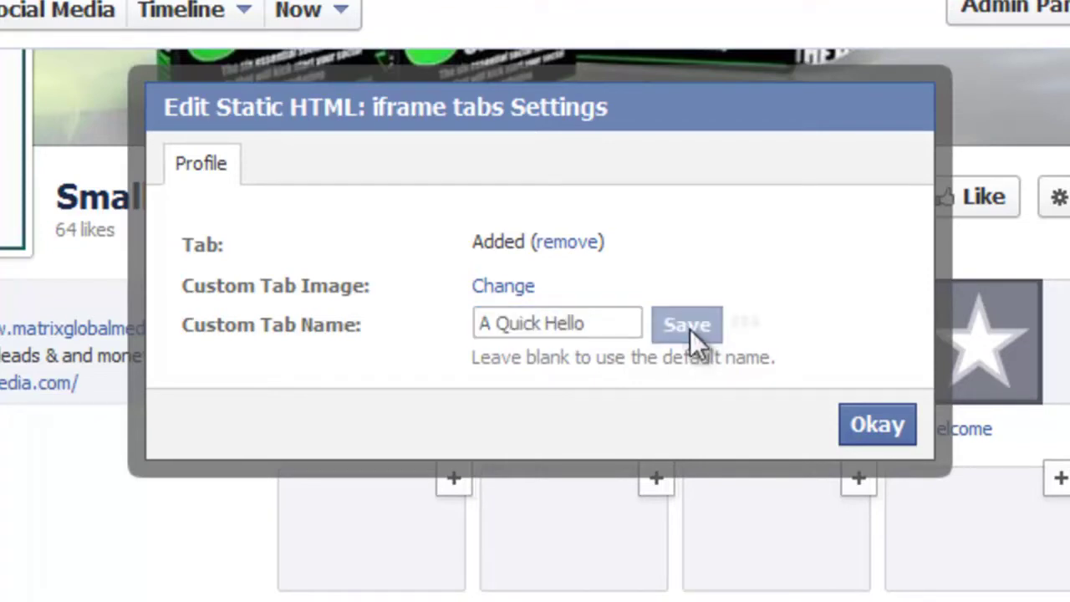
left_click(877, 424)
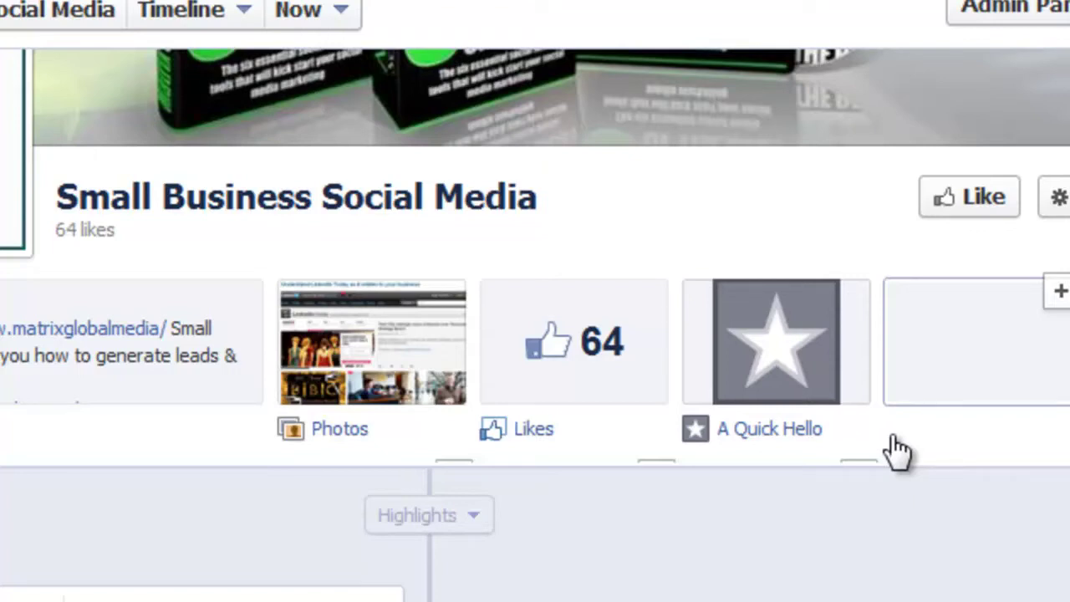
Review the management options offered for the A Quick Hello tile.
mouse_move(854, 292)
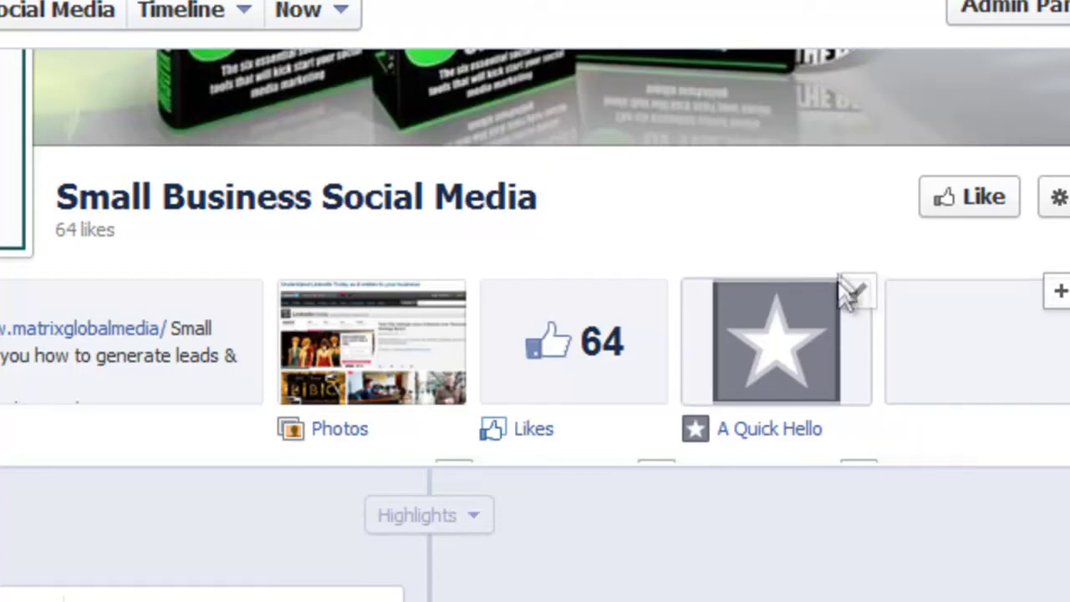
left_click(858, 294)
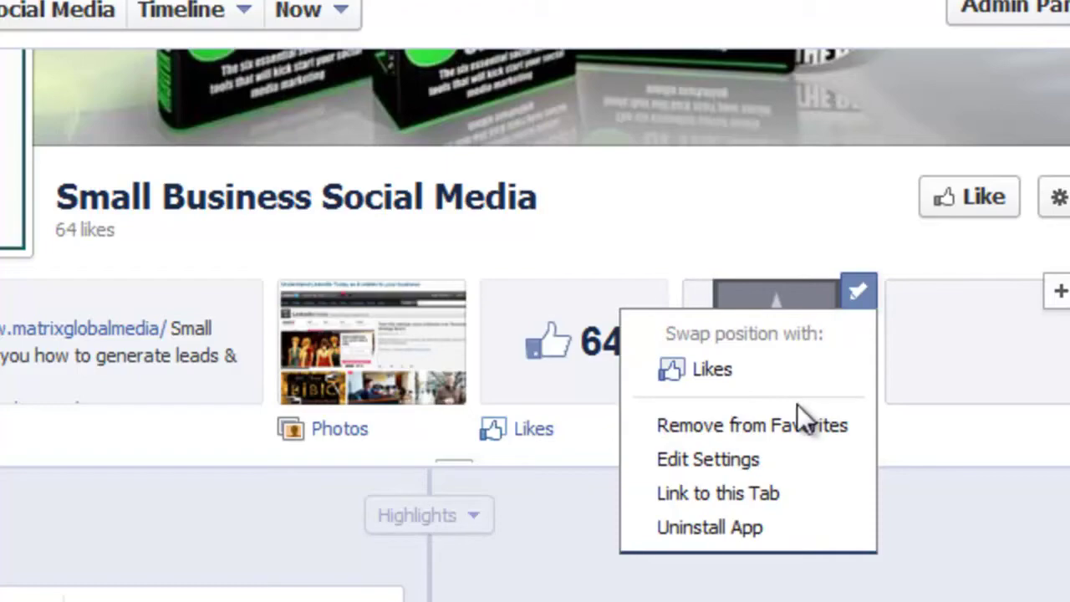
left_click(959, 511)
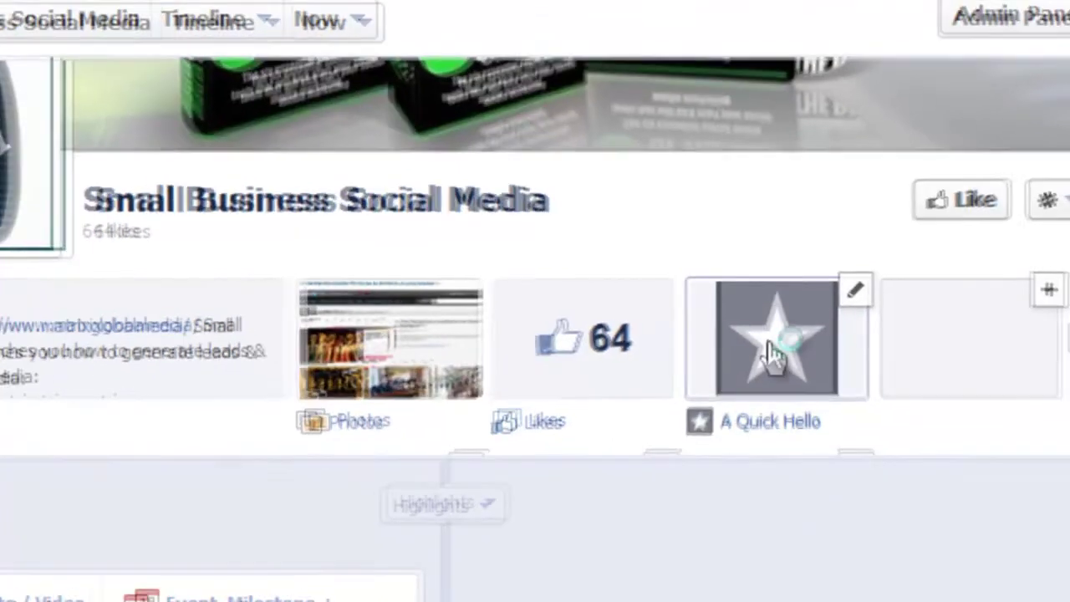
Open the A Quick Hello tab and choose the HTML core app for its content.
left_click(774, 351)
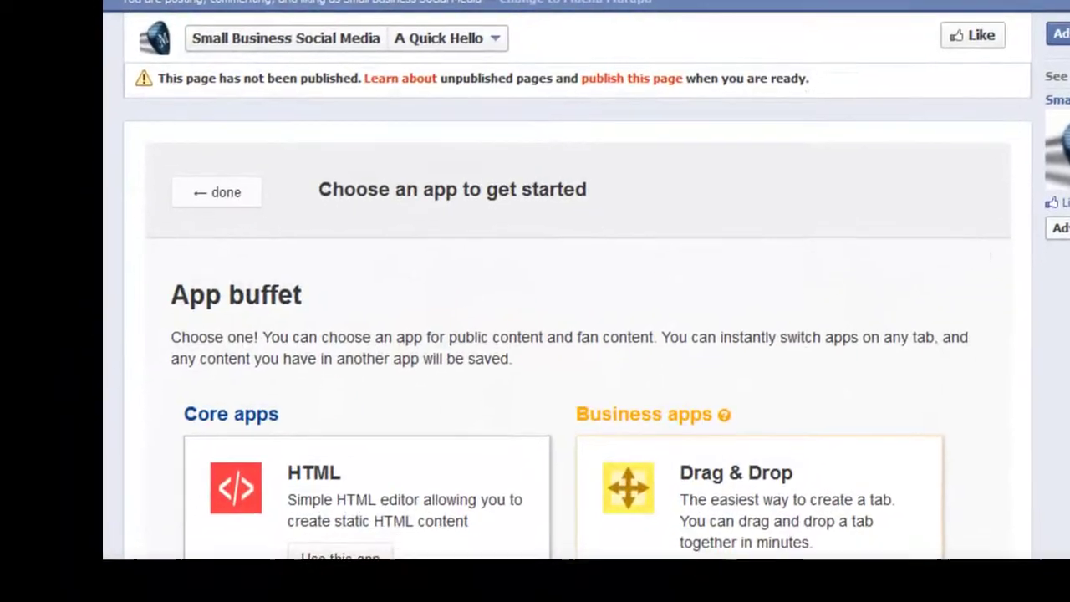
scroll(568, 334, "down", 5)
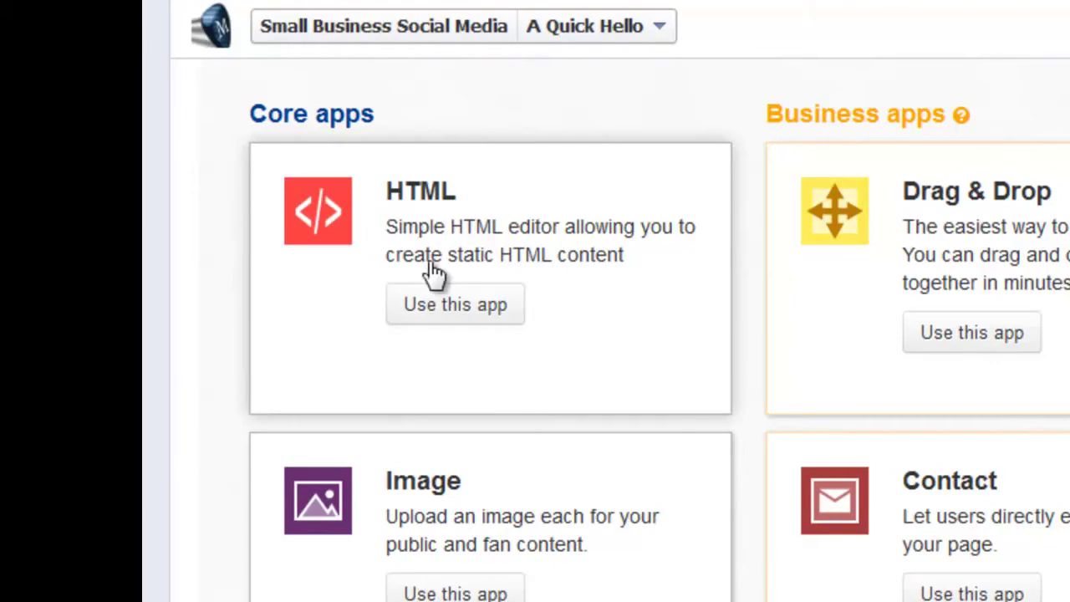
left_click(435, 315)
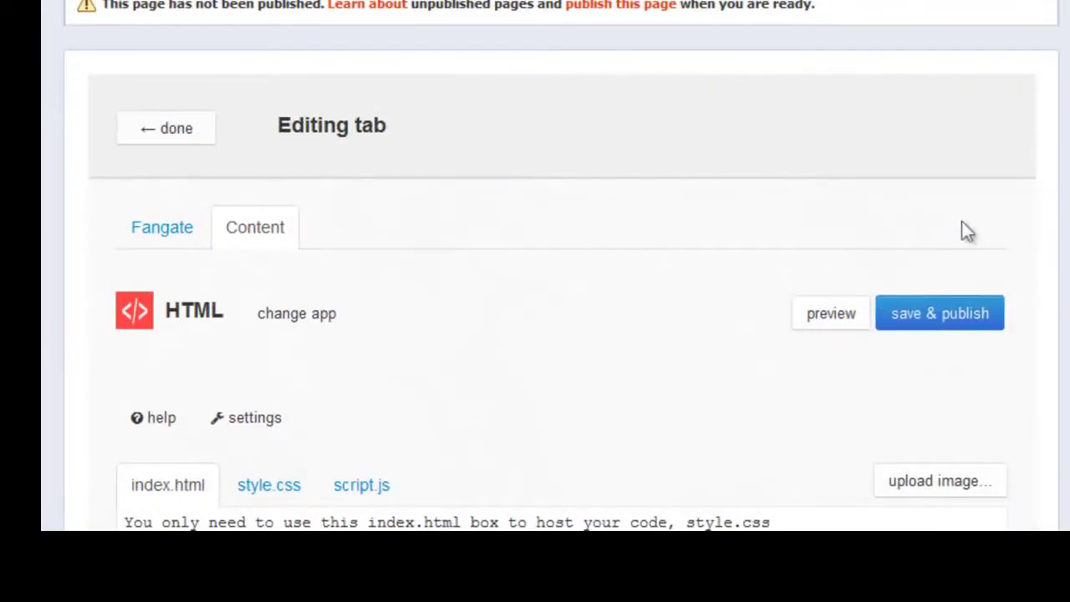
Examine the tab editor's Fangate and Content sections and its preview option.
scroll(562, 266, "down", 1)
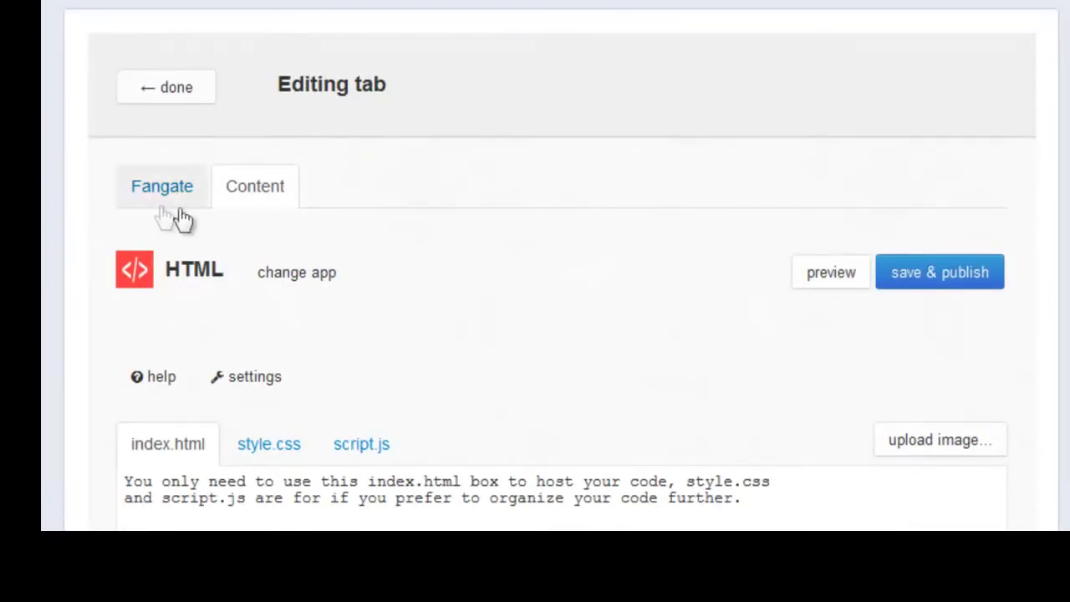
left_click(152, 199)
left_click(246, 190)
left_click(821, 277)
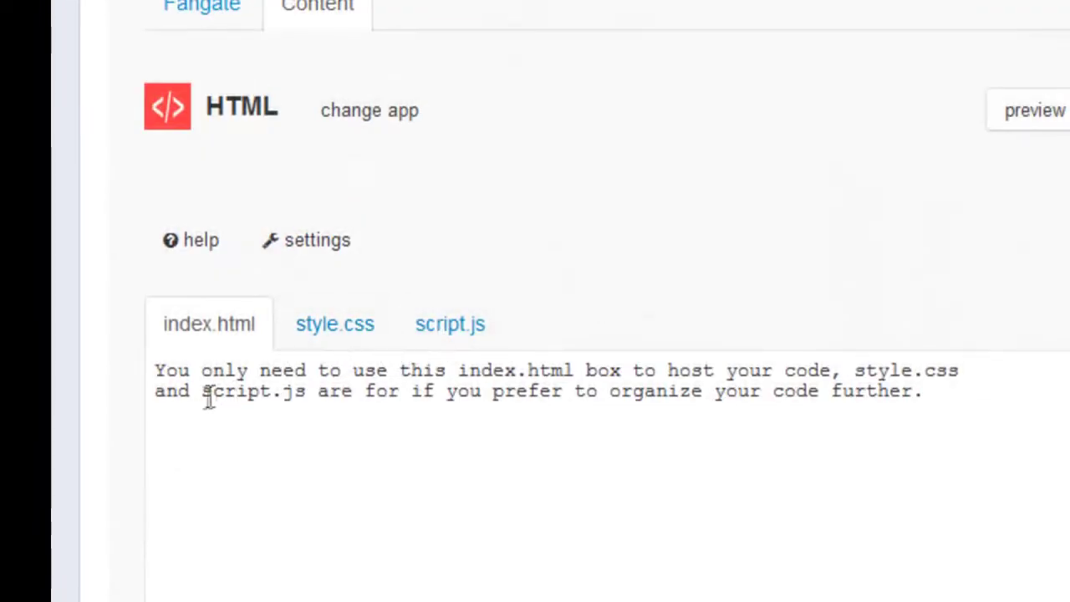
Clear the placeholder text from the index.html code box.
left_click_drag(155, 370, 364, 434)
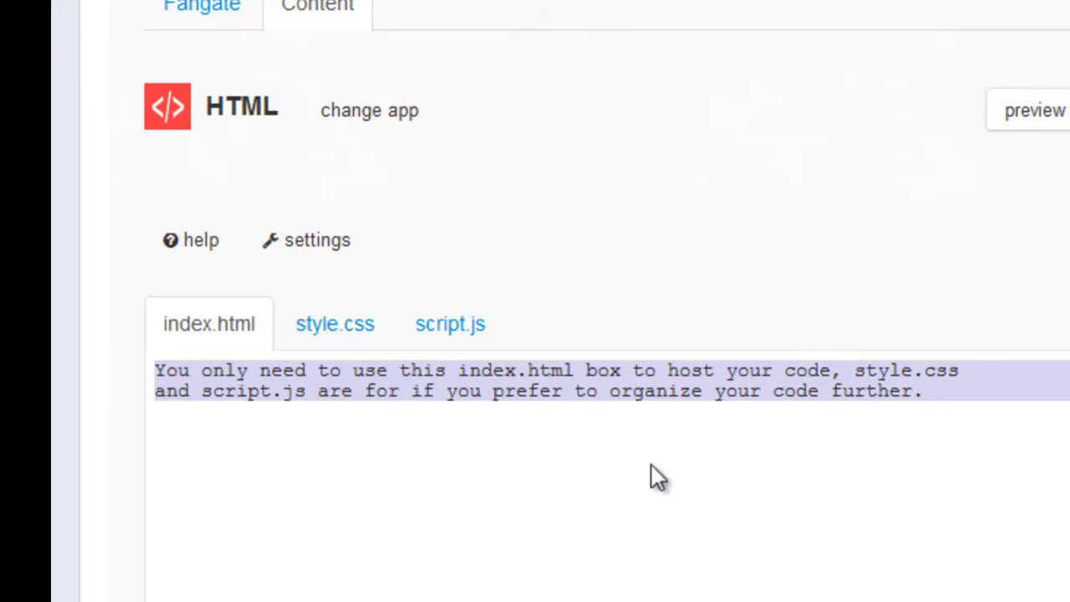
key("BackSpace")
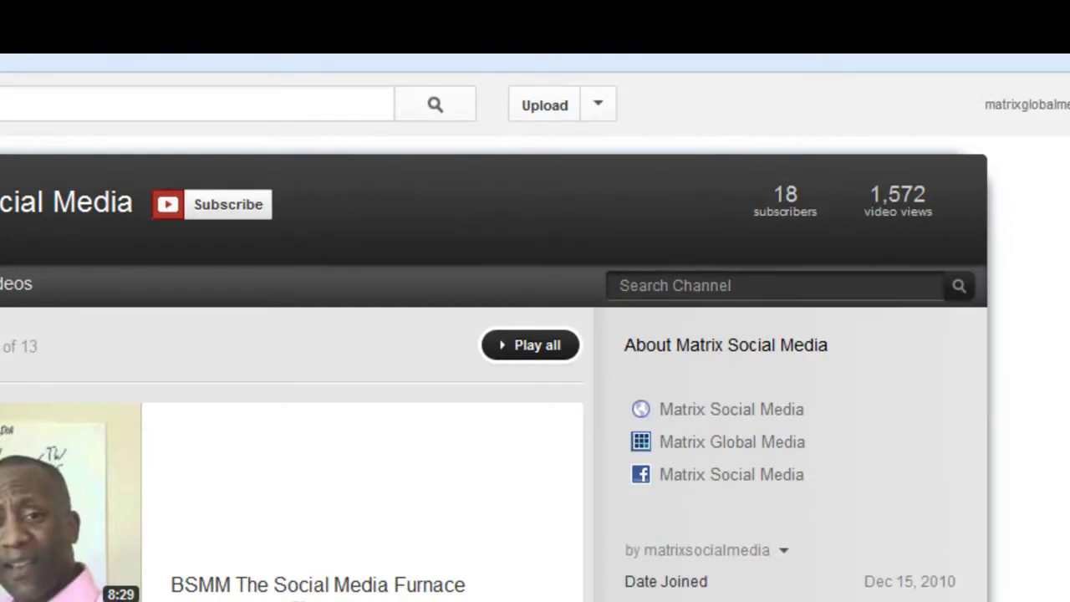
Switch to the Matrix Social Media YouTube channel, open the Matrix Social Media Marketing video and pause it.
scroll(535, 334, "down", 15)
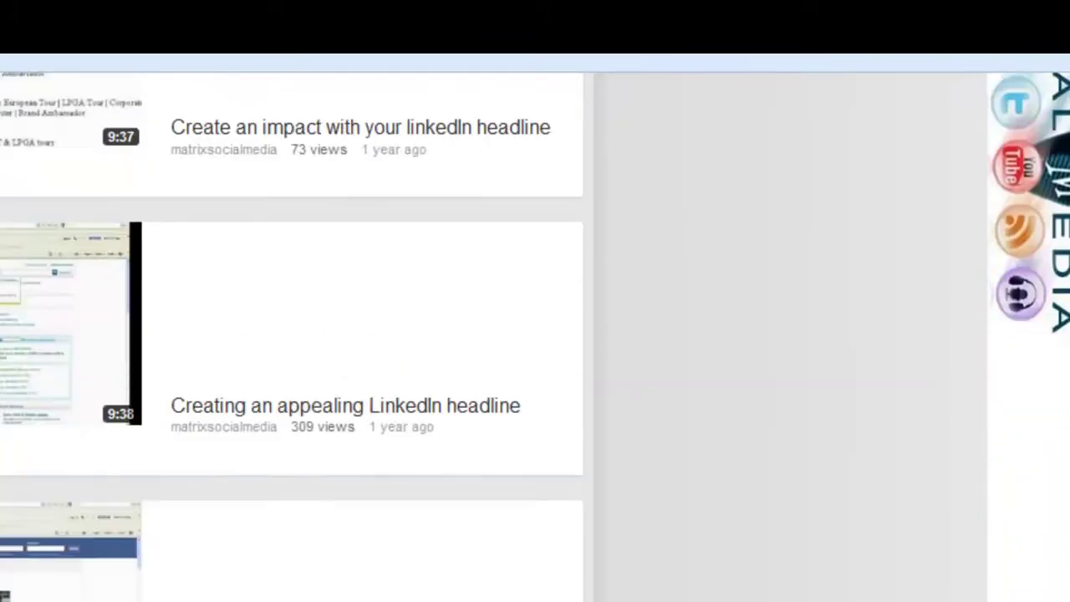
scroll(291, 334, "down", 15)
scroll(292, 334, "down", 10)
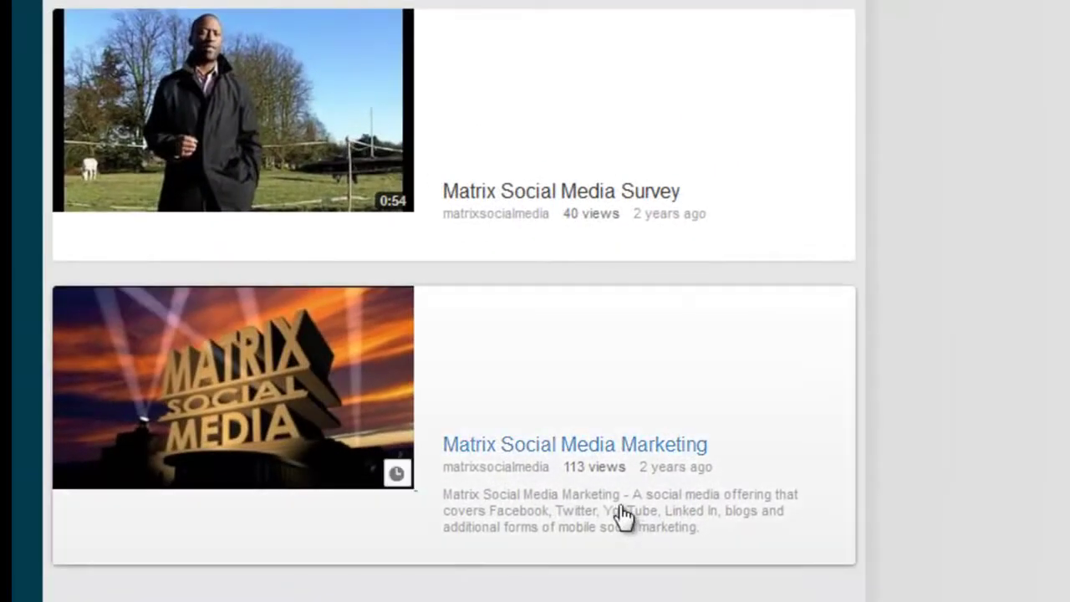
left_click(525, 449)
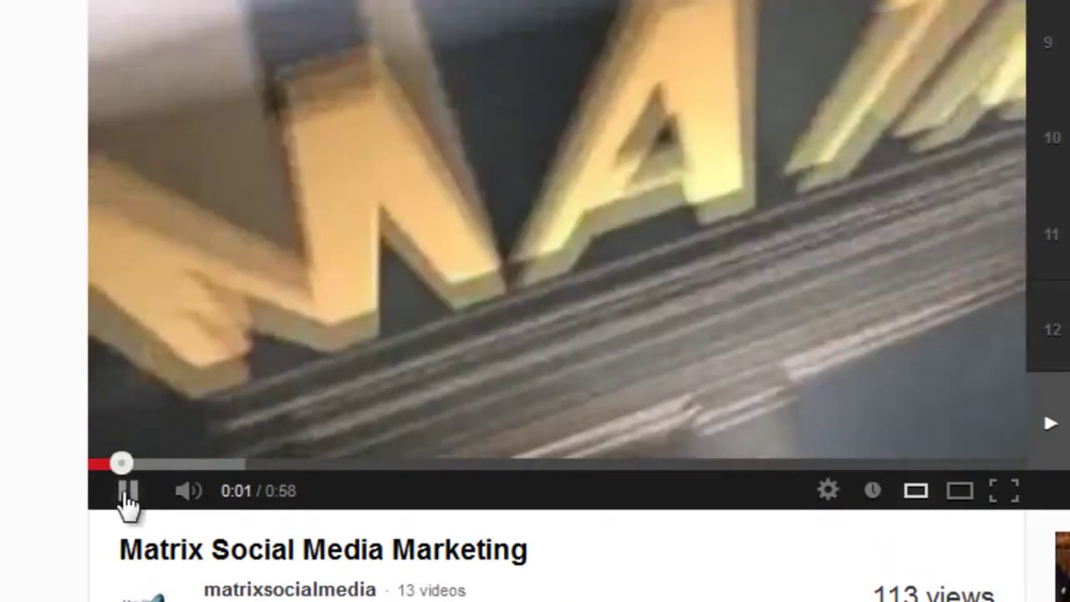
left_click(127, 494)
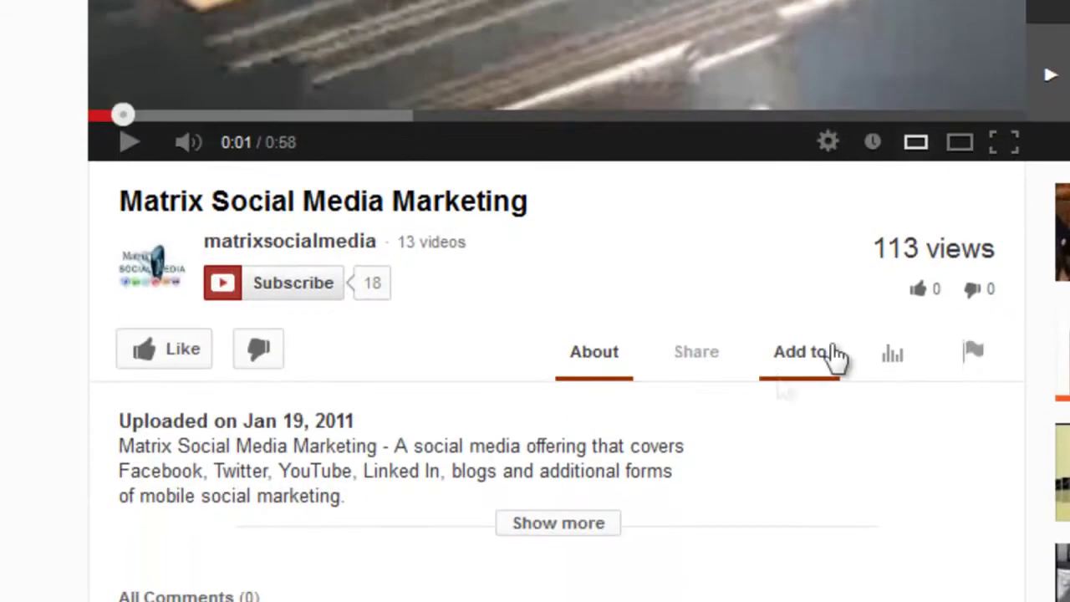
Show the video's embed code in the sharing options and enable Use HTTPS.
left_click(704, 367)
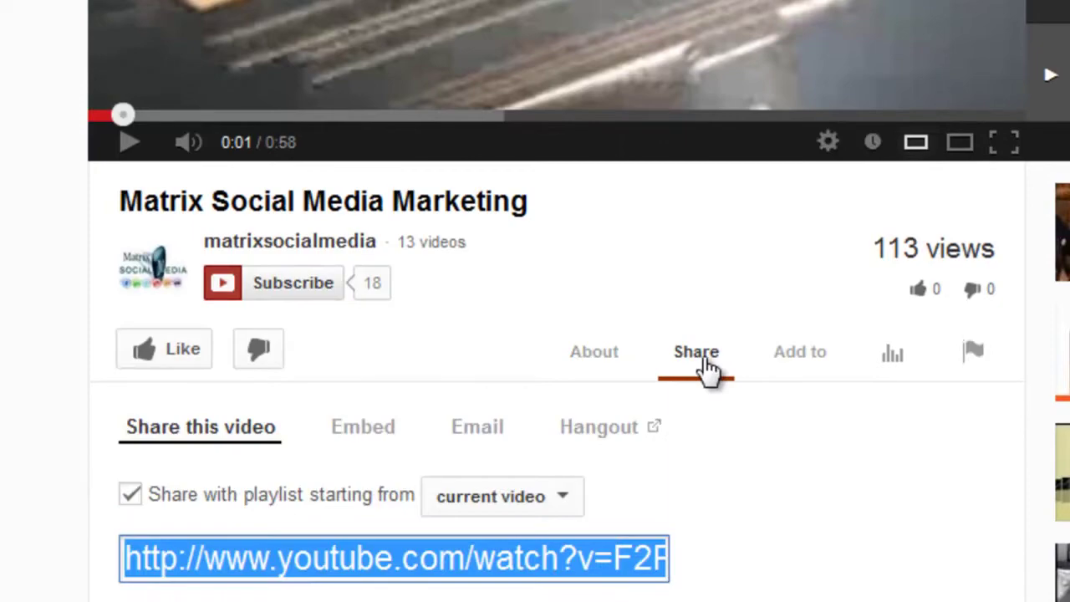
left_click(358, 434)
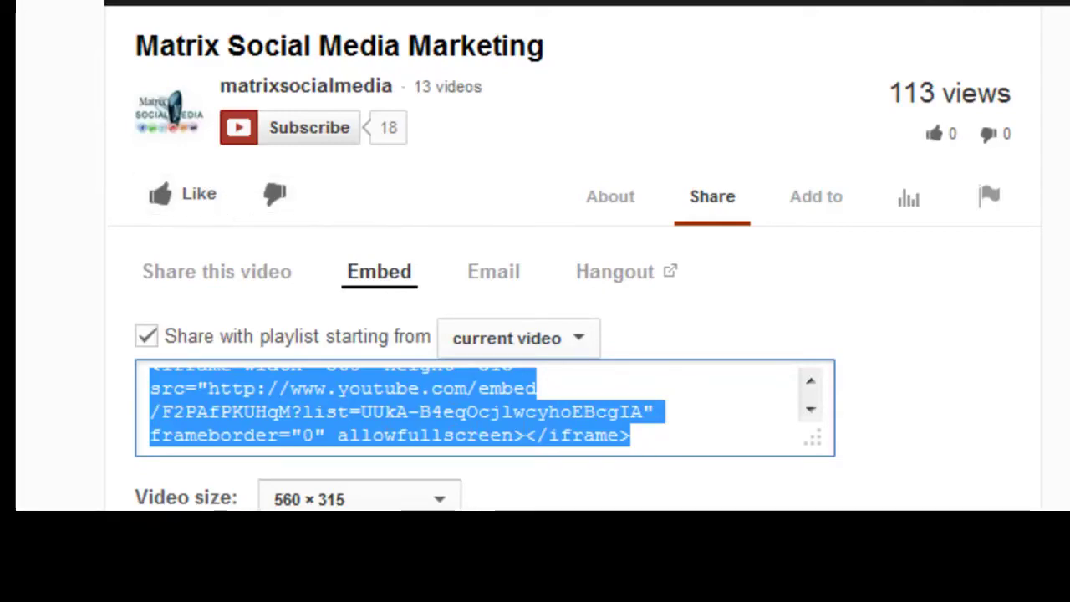
scroll(535, 255, "down", 3)
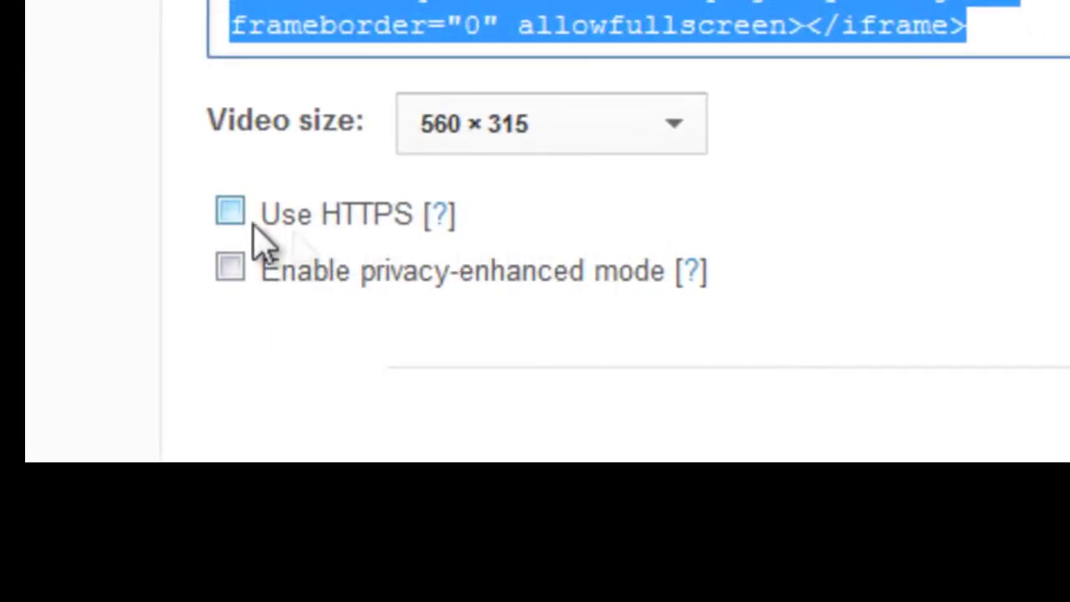
left_click(234, 219)
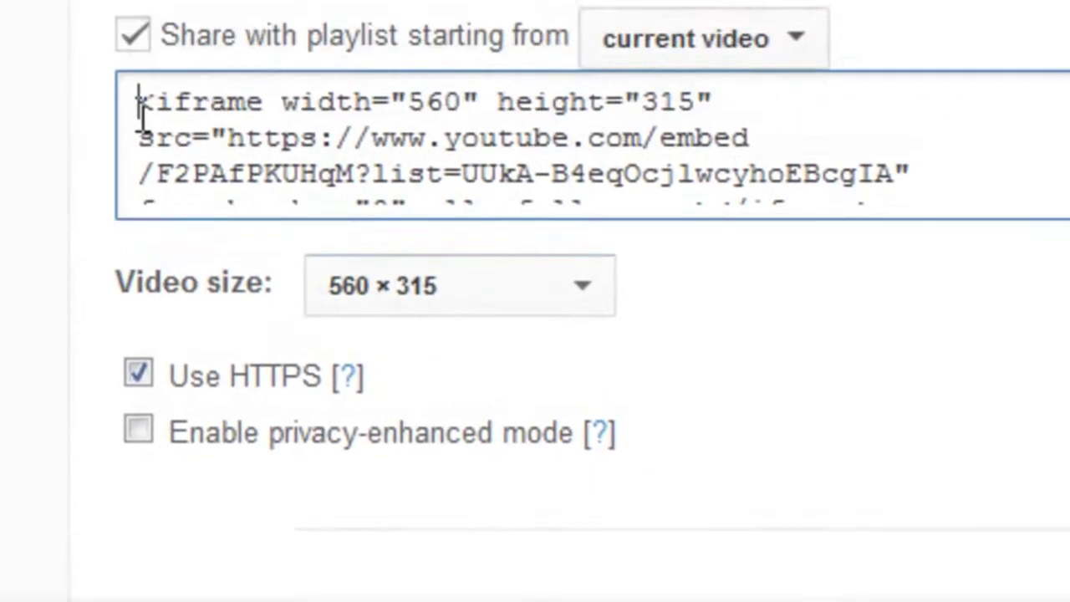
Set the embedded video size to 853 × 480 and copy the whole embed code.
left_click_drag(143, 105, 909, 305)
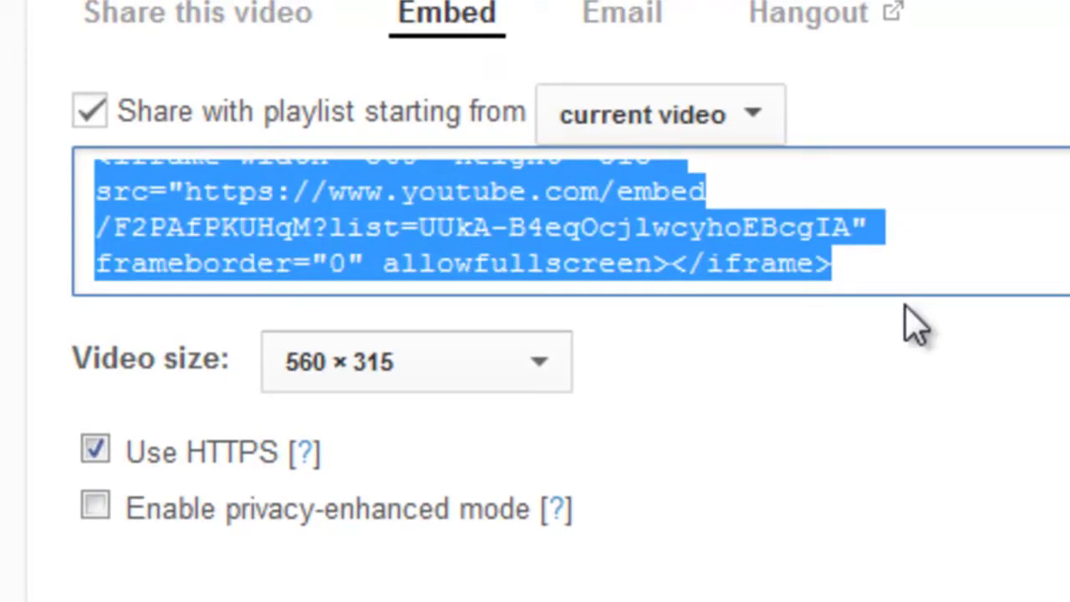
left_click(564, 367)
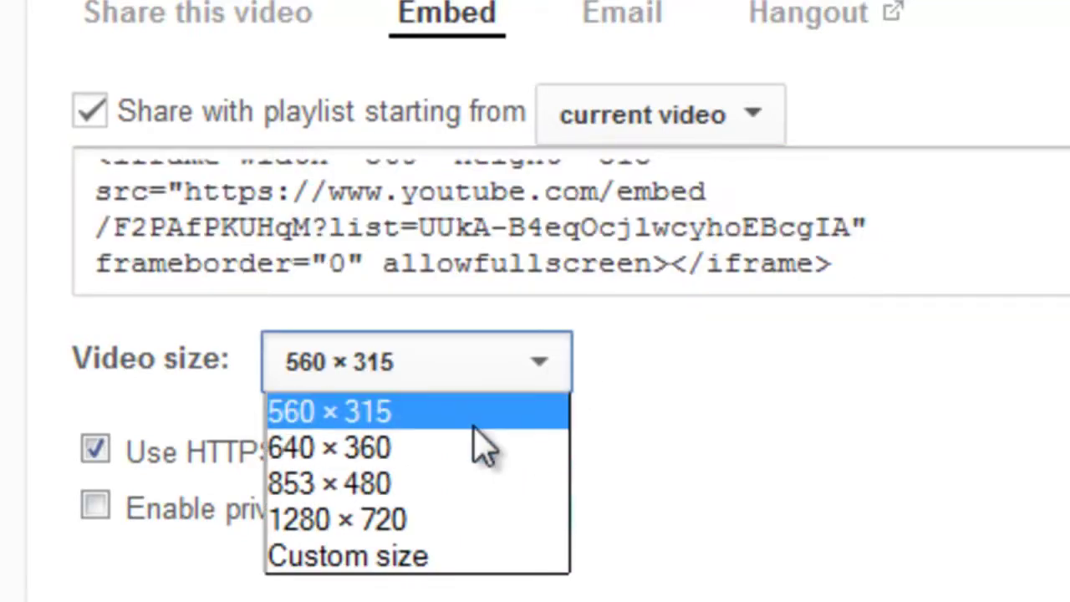
left_click(451, 489)
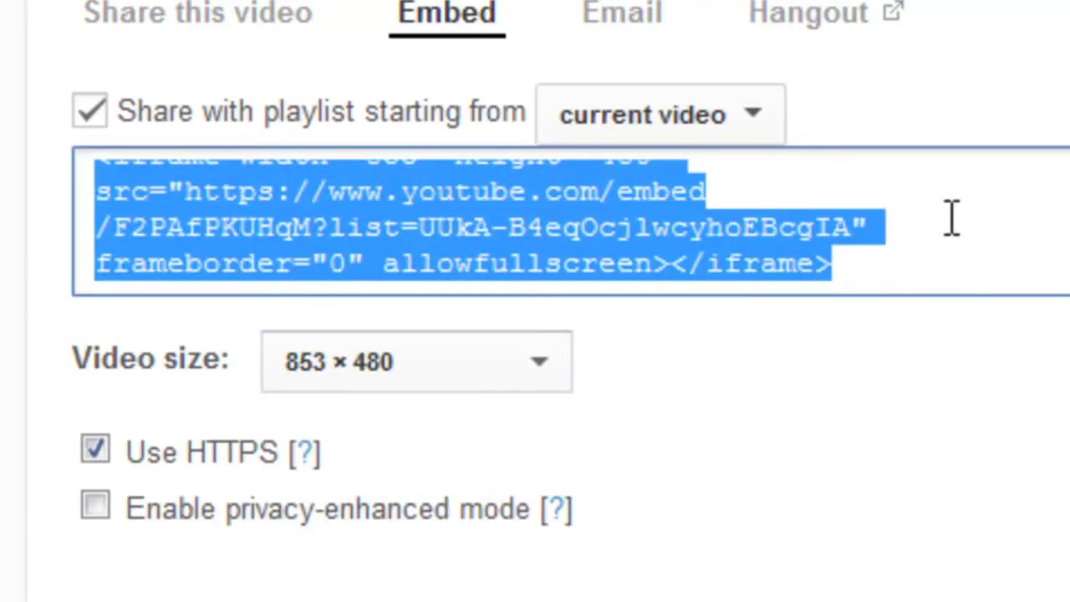
right_click(1005, 202)
left_click(1041, 349)
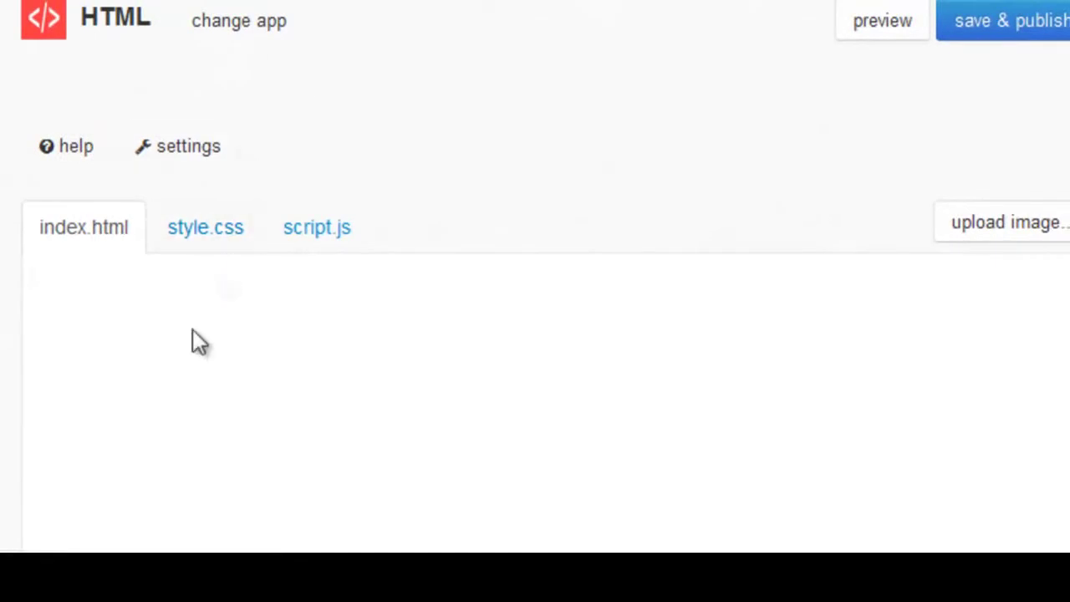
Return to the Facebook tab editor, paste the YouTube embed code into index.html and preview the tab.
right_click(211, 369)
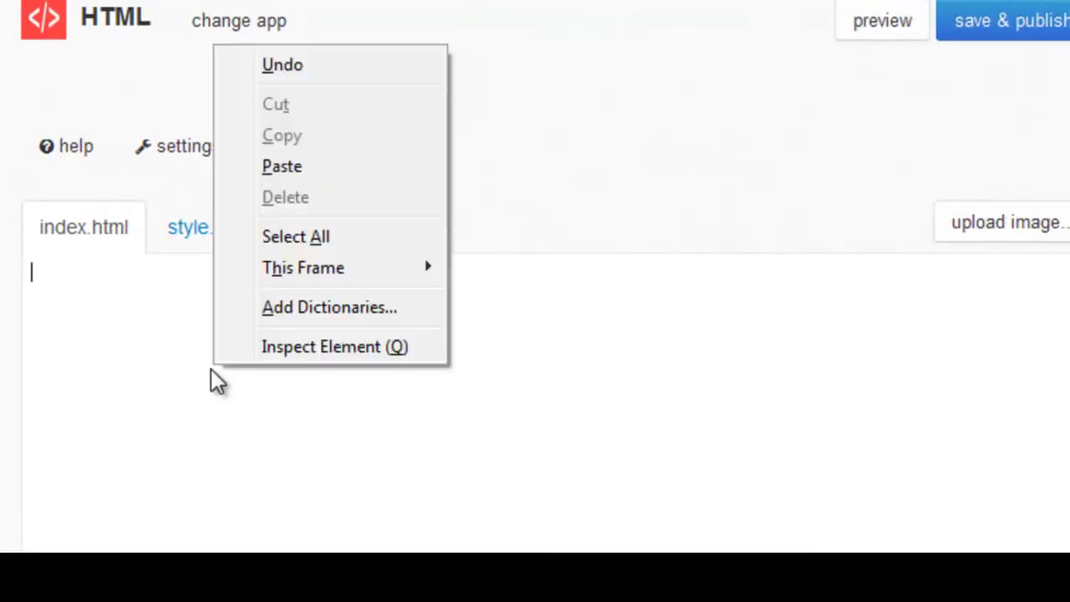
left_click(311, 166)
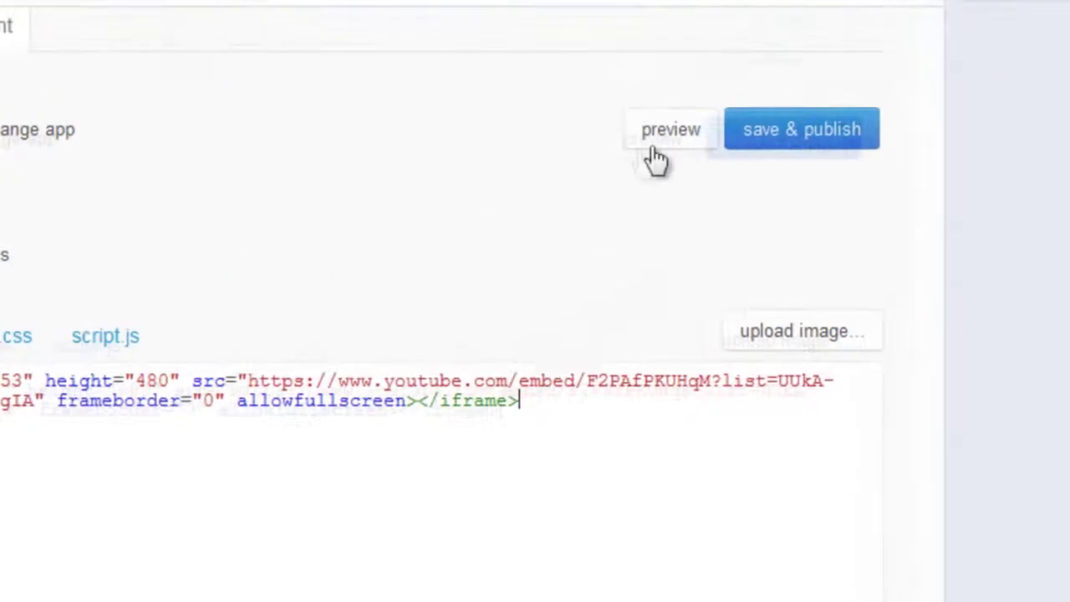
left_click(653, 151)
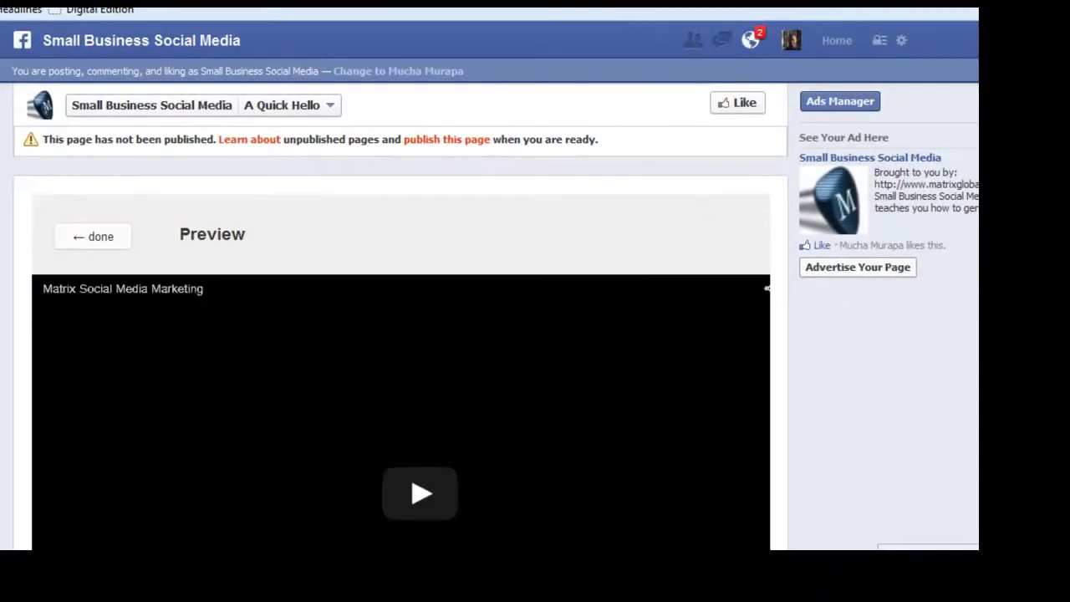
scroll(401, 334, "down", 2)
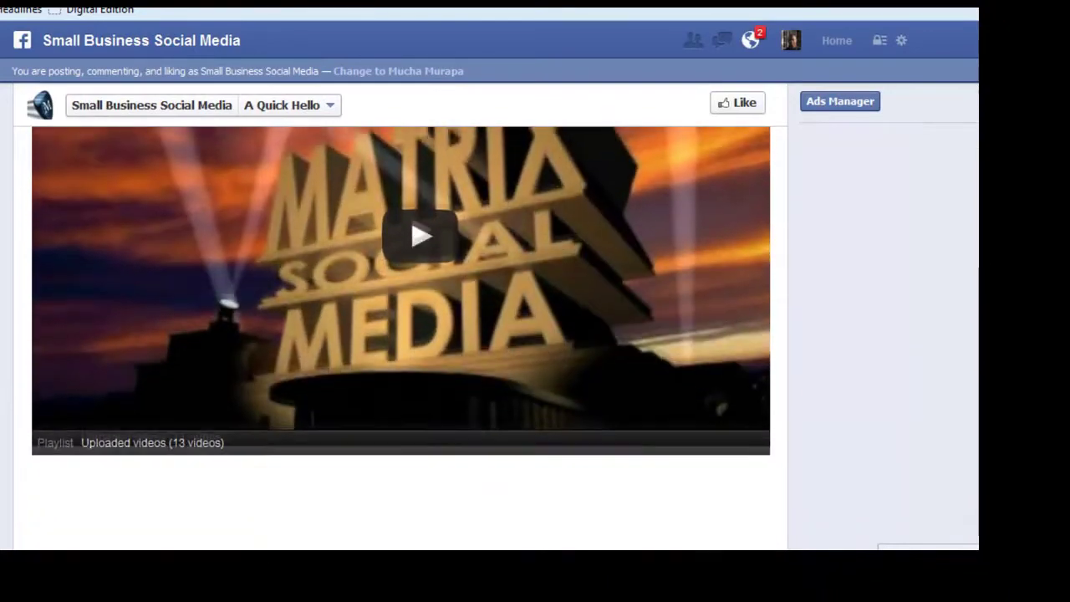
scroll(401, 334, "down", 3)
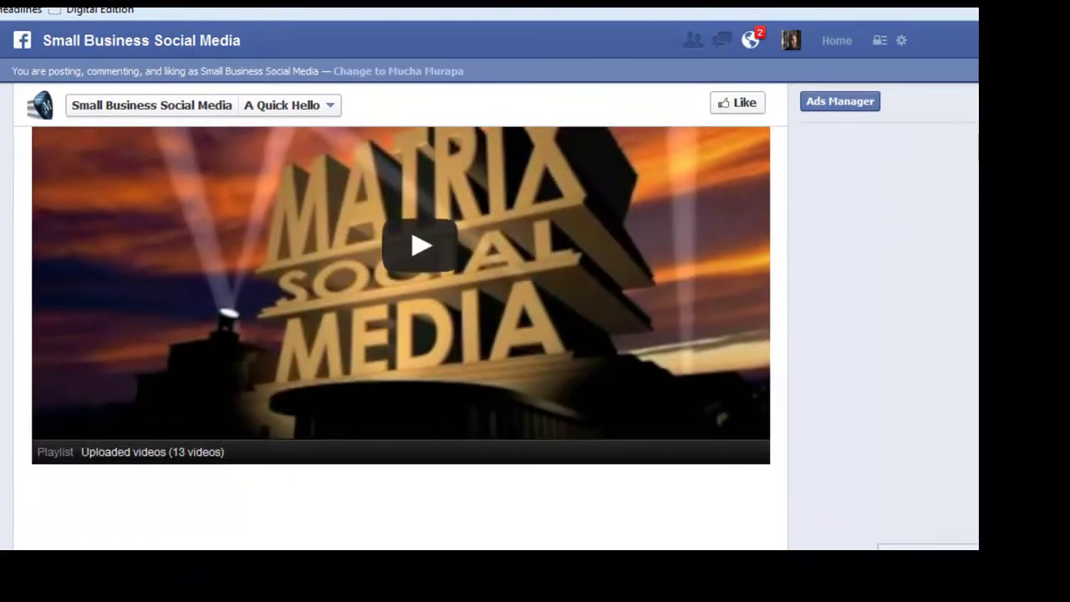
scroll(401, 293, "down", 1)
scroll(401, 293, "down", 2)
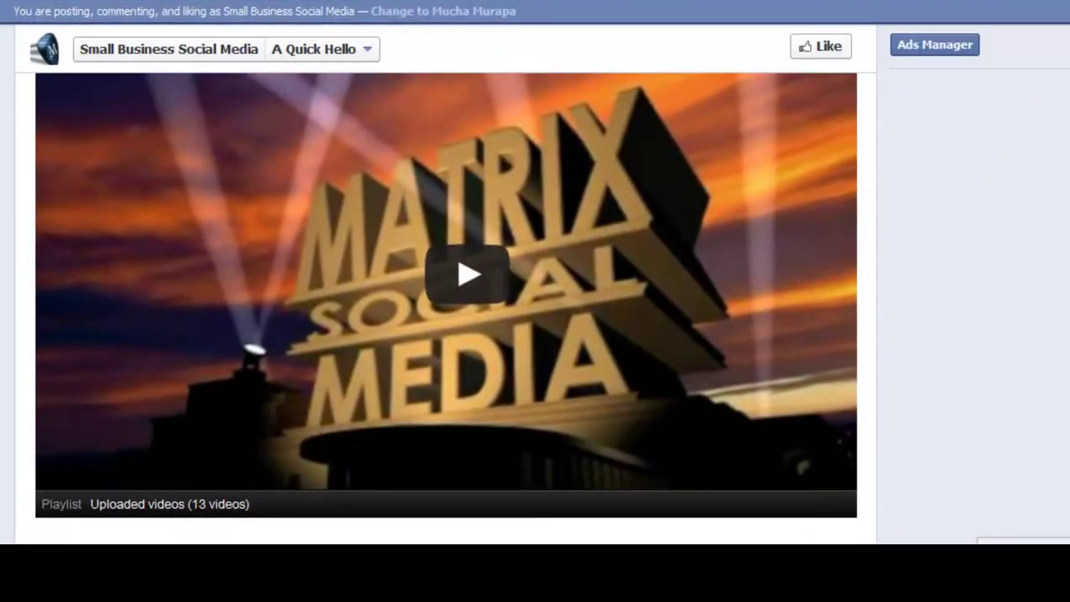
scroll(446, 295, "down", 2)
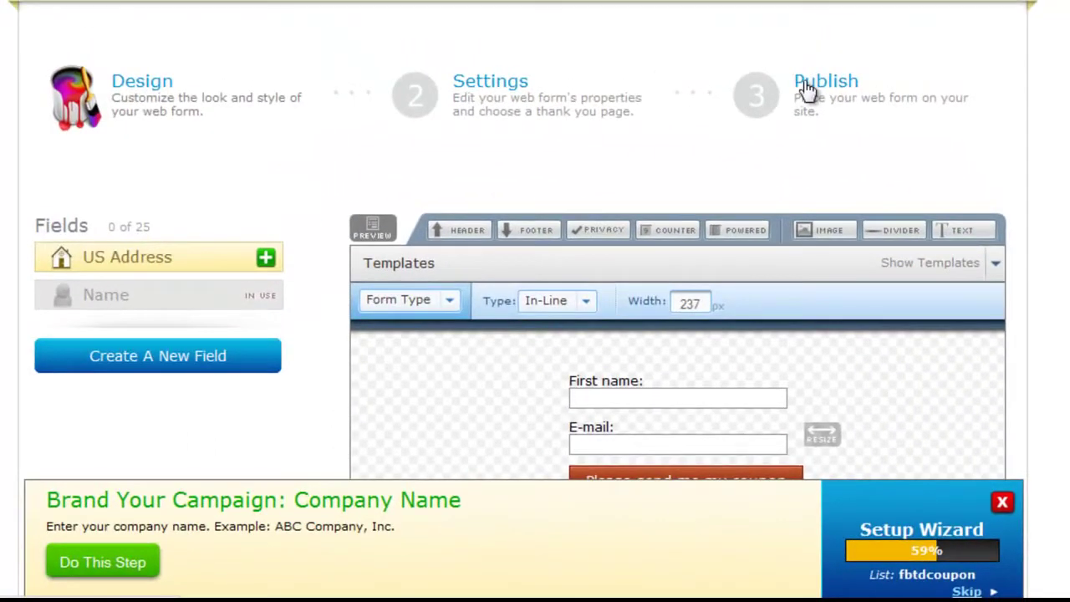
In AWeber, go to the web form's Publish stage and show its Raw HTML Version for self-installation.
left_click(807, 90)
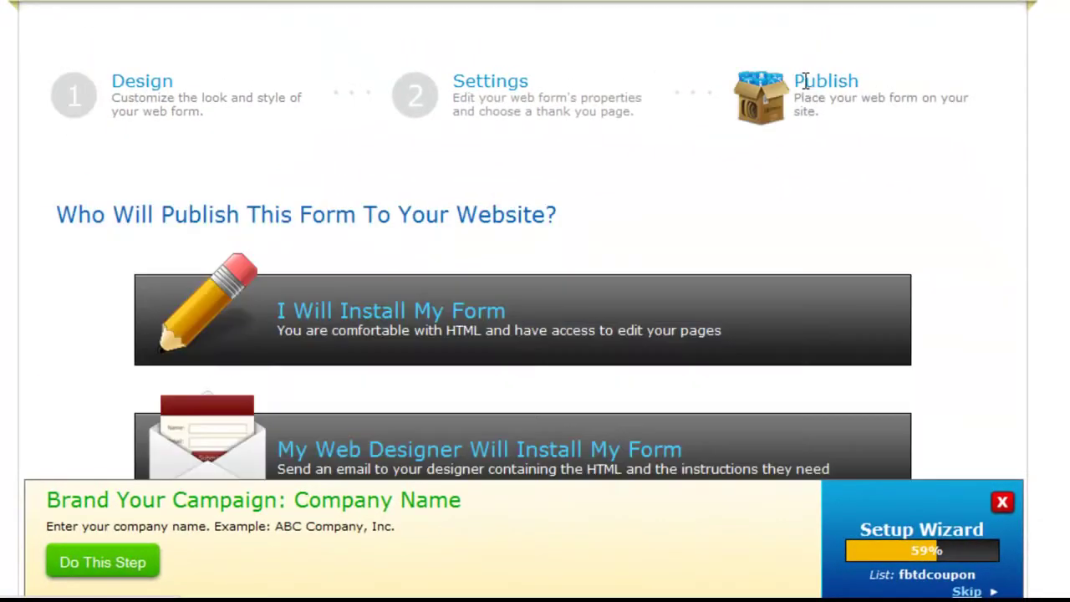
scroll(535, 251, "down", 1)
scroll(1015, 201, "down", 3)
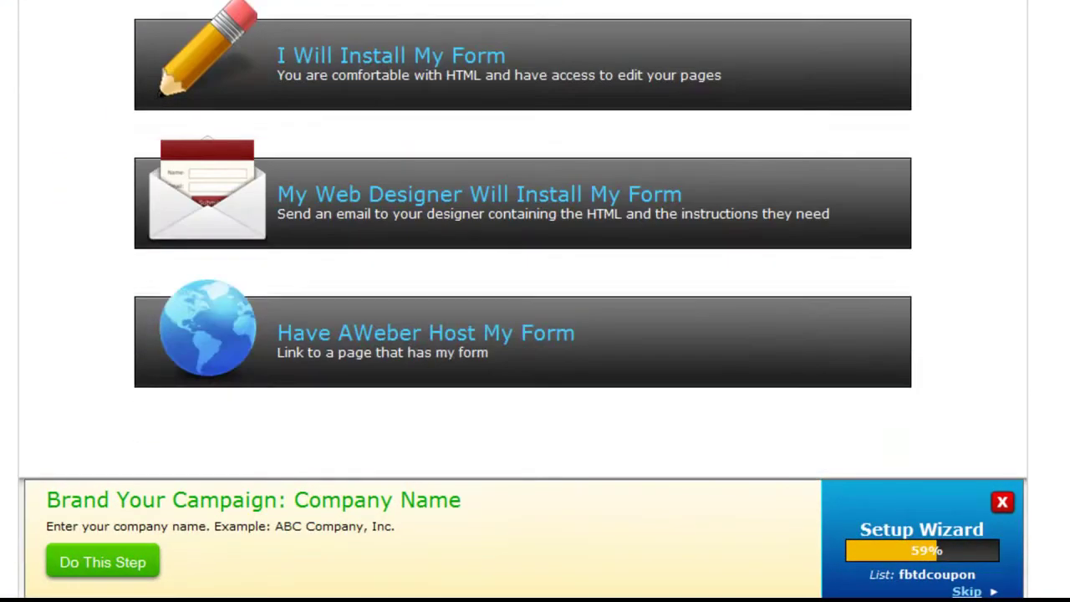
left_click(447, 53)
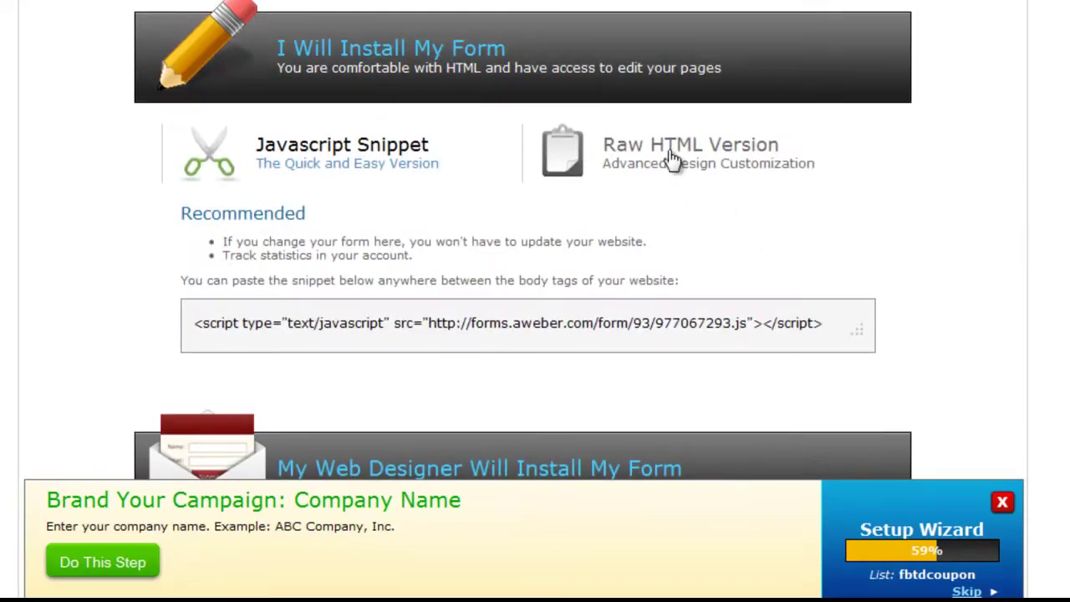
left_click(673, 163)
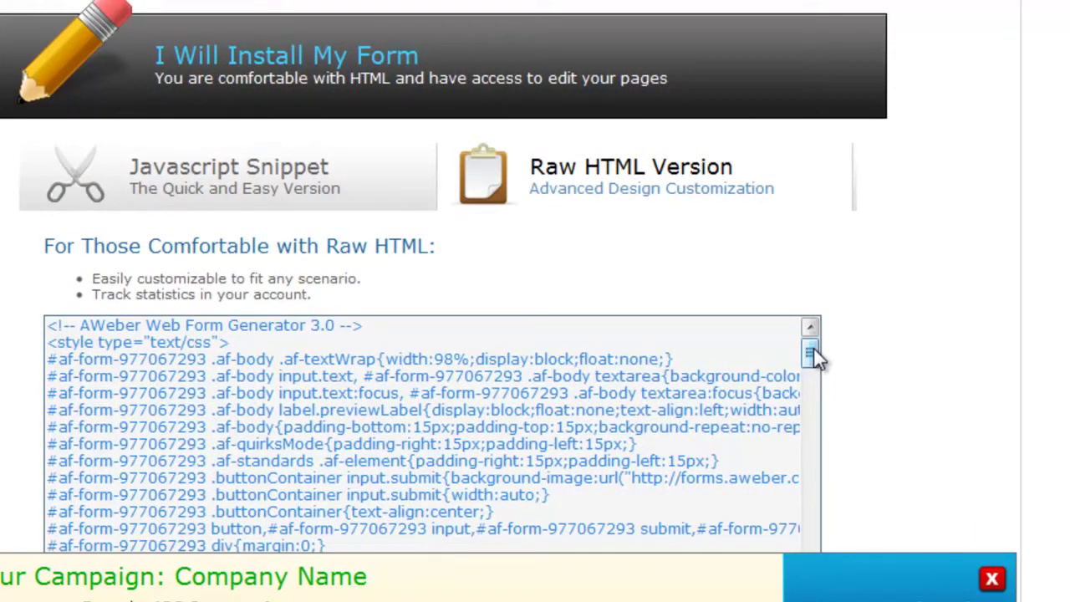
Copy the complete raw HTML code of the AWeber web form.
left_click(47, 326)
key("ctrl+a")
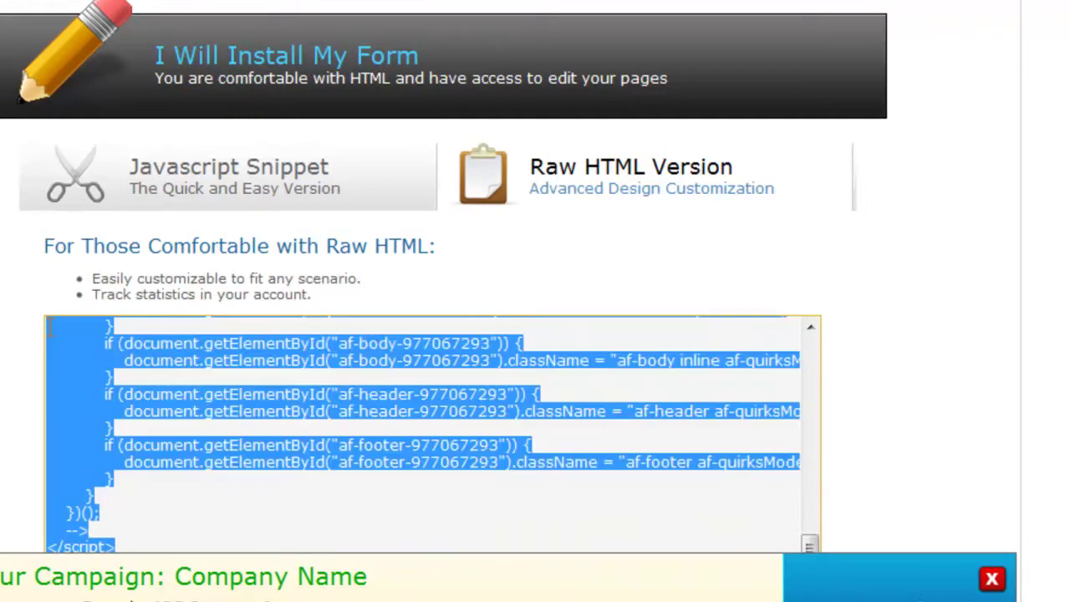
left_click_drag(809, 544, 815, 330)
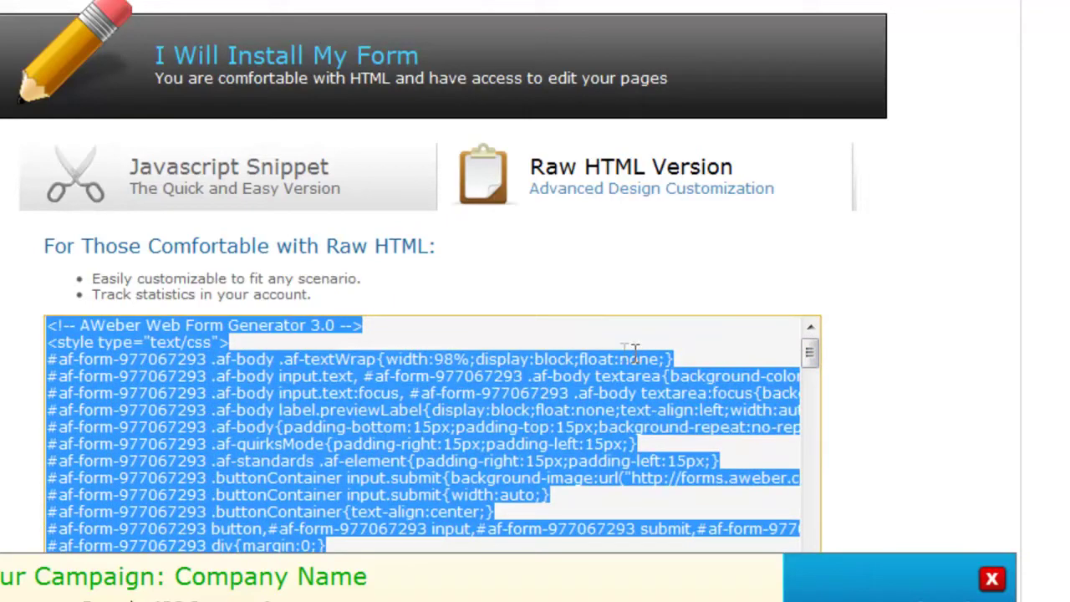
right_click(566, 410)
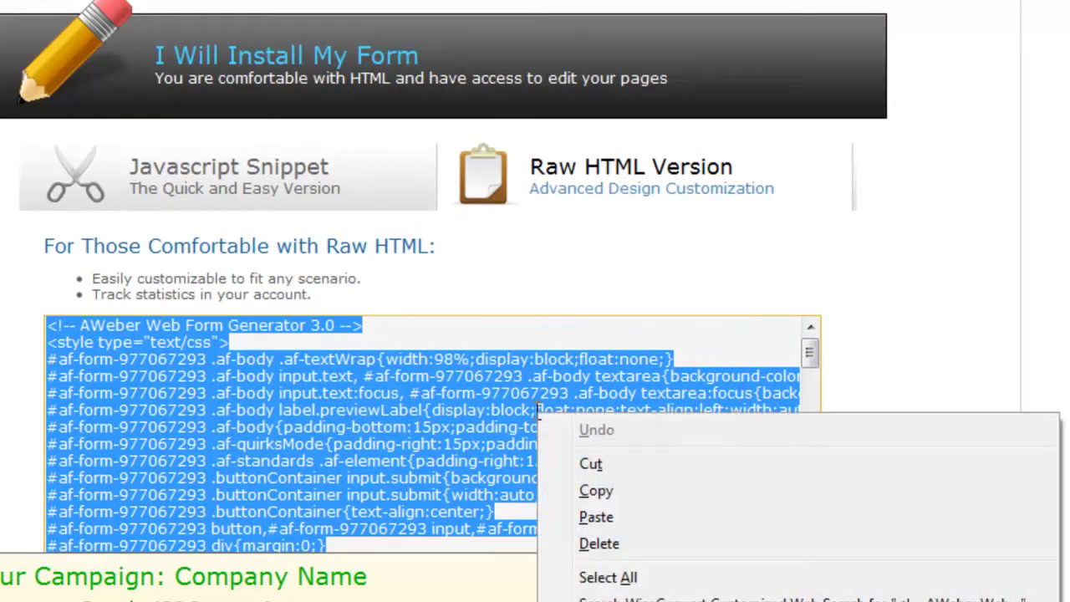
left_click(589, 493)
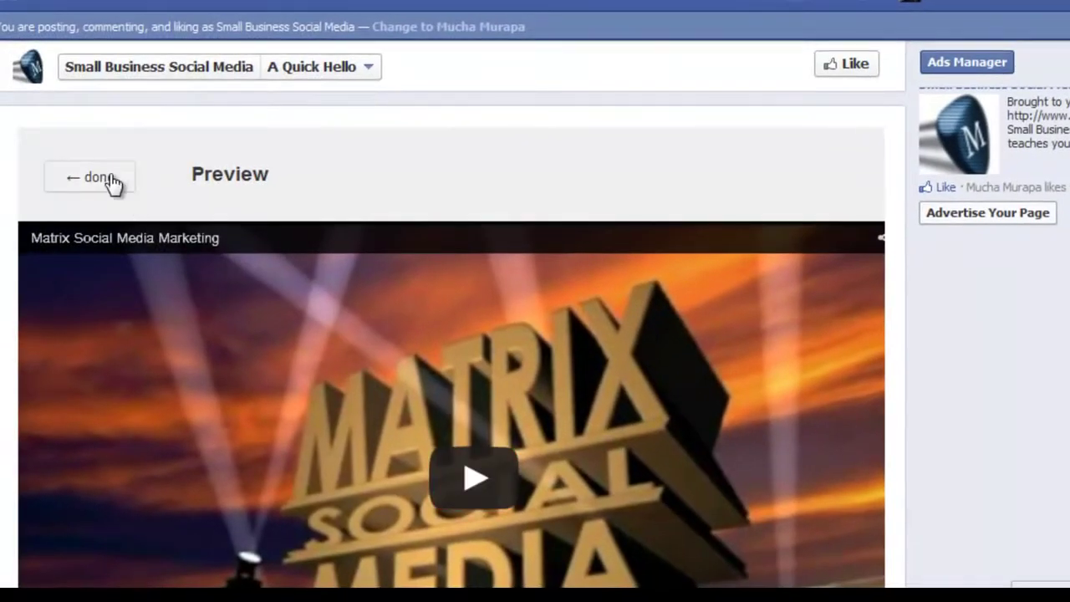
Back on Facebook, close the tab preview and paste the AWeber form code on a new line below the YouTube iframe.
left_click(97, 178)
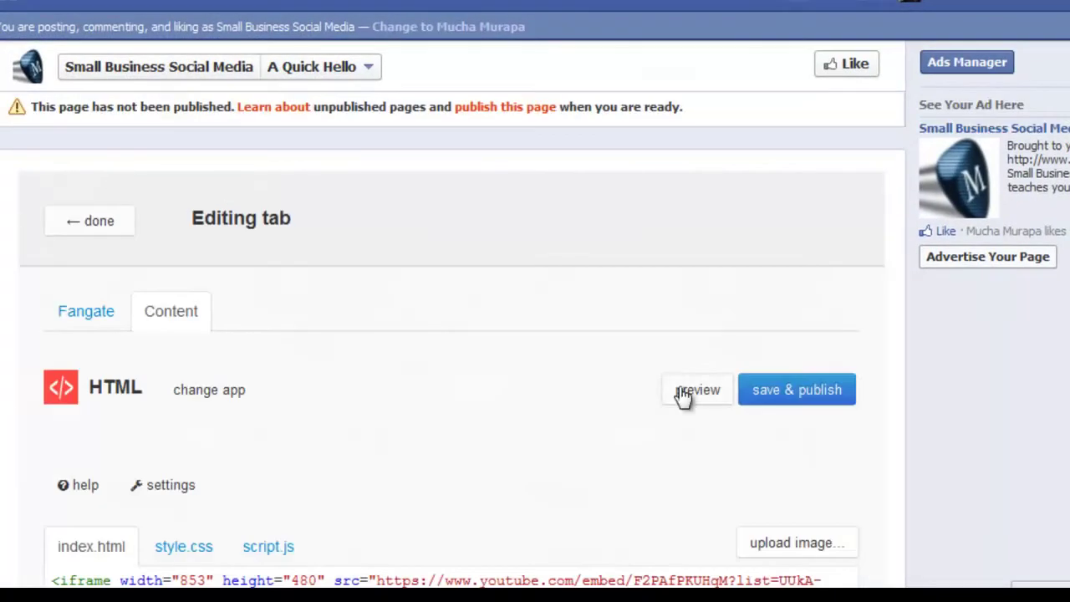
scroll(959, 247, "down", 3)
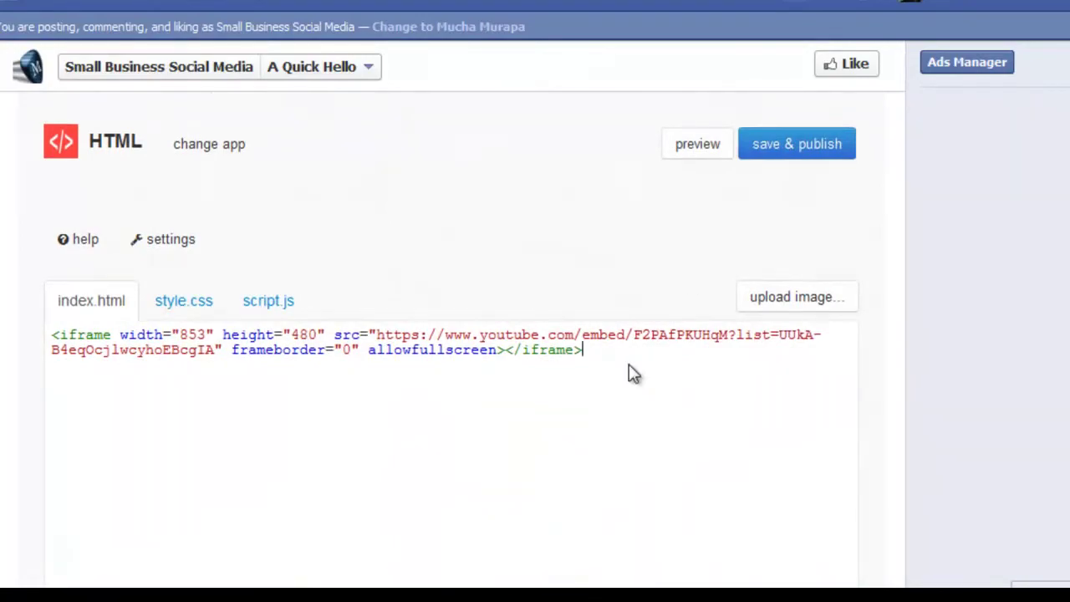
key("Return")
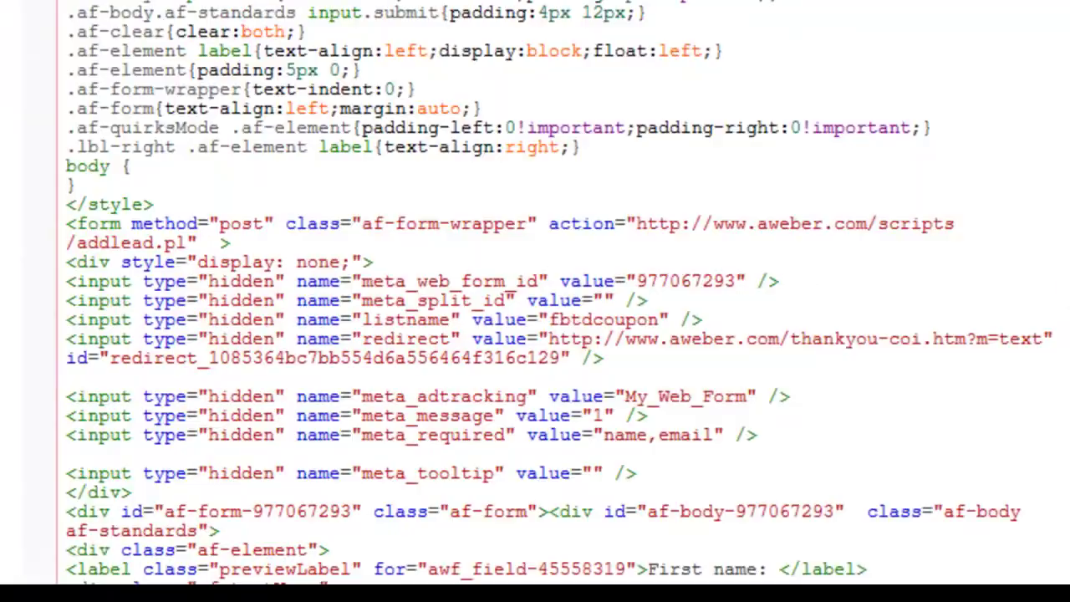
Examine the combined index.html code and the list of AWeber URLs flagged above it.
scroll(535, 301, "down", 3)
scroll(535, 293, "down", 2)
scroll(535, 292, "up", 12)
scroll(535, 293, "up", 10)
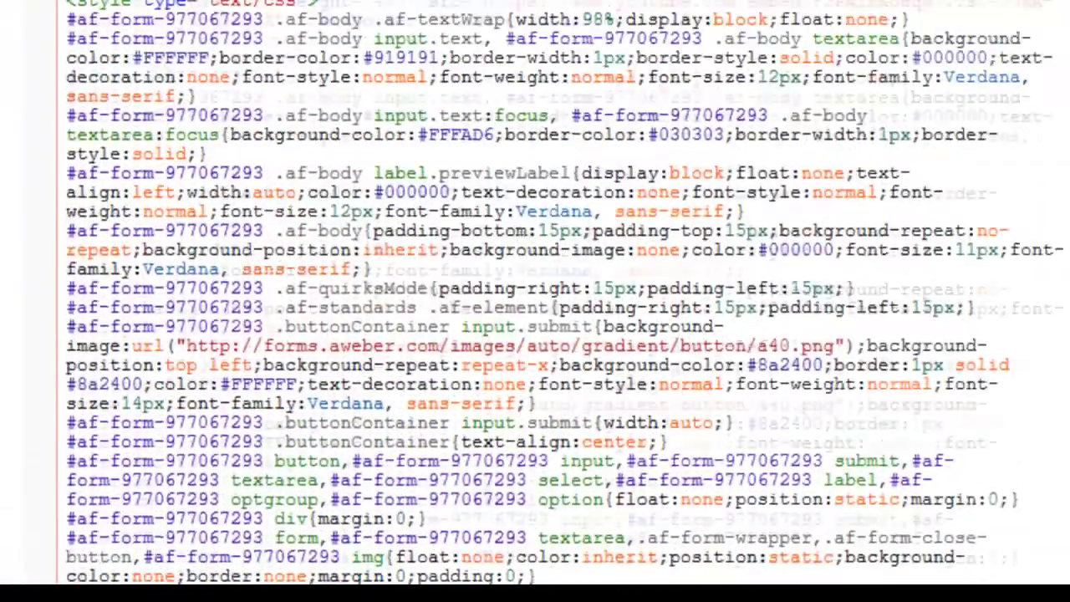
scroll(535, 293, "down", 2)
scroll(535, 293, "down", 3)
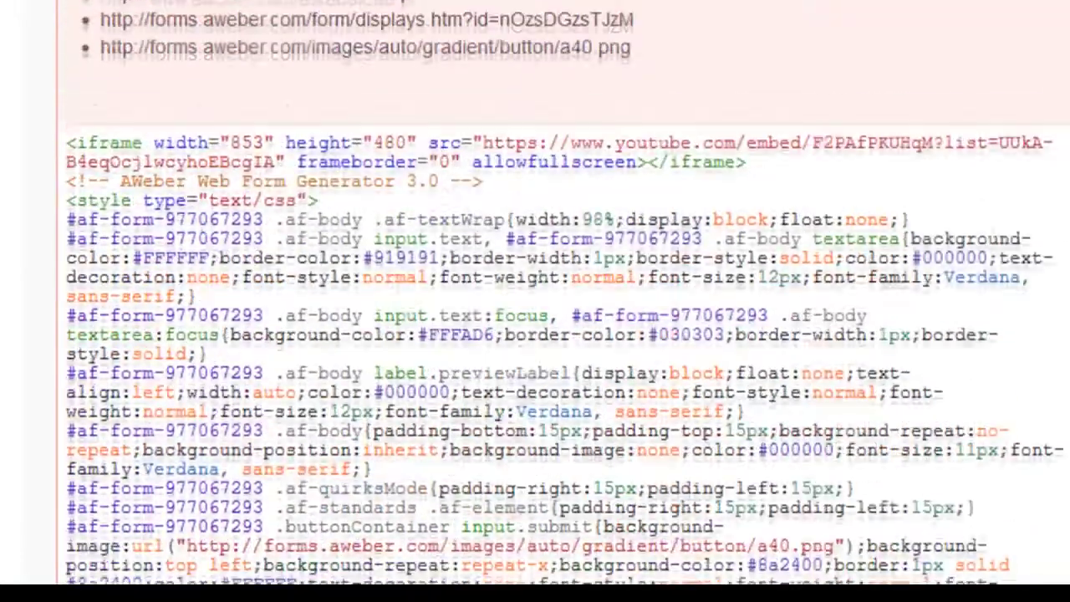
scroll(535, 293, "up", 1)
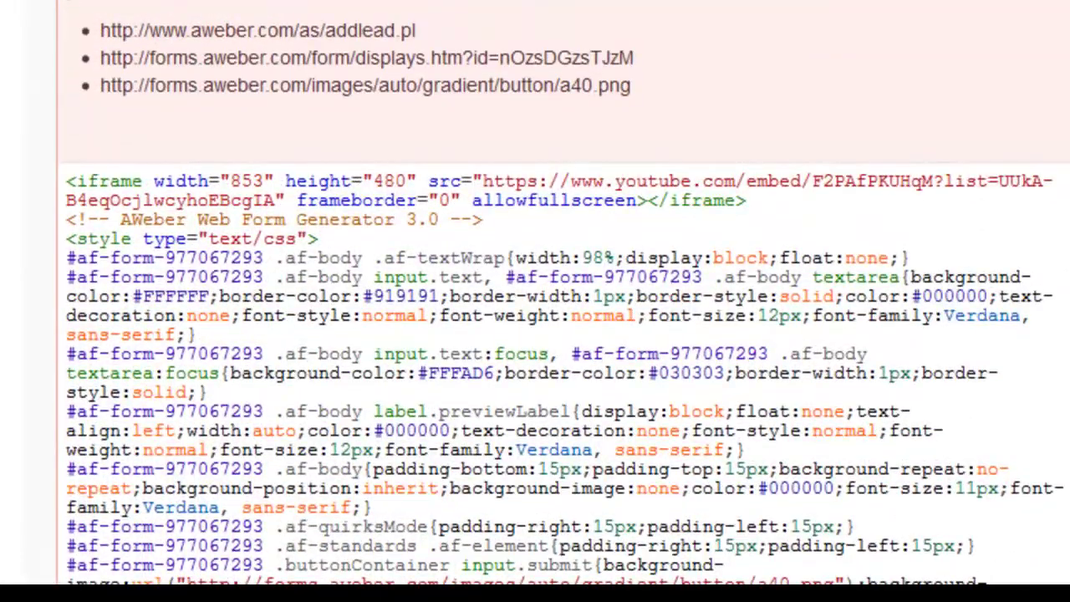
Preview the tab with the combined YouTube and AWeber raw HTML code, check the opt-in form below the video, and close the preview.
scroll(402, 126, "up", 1)
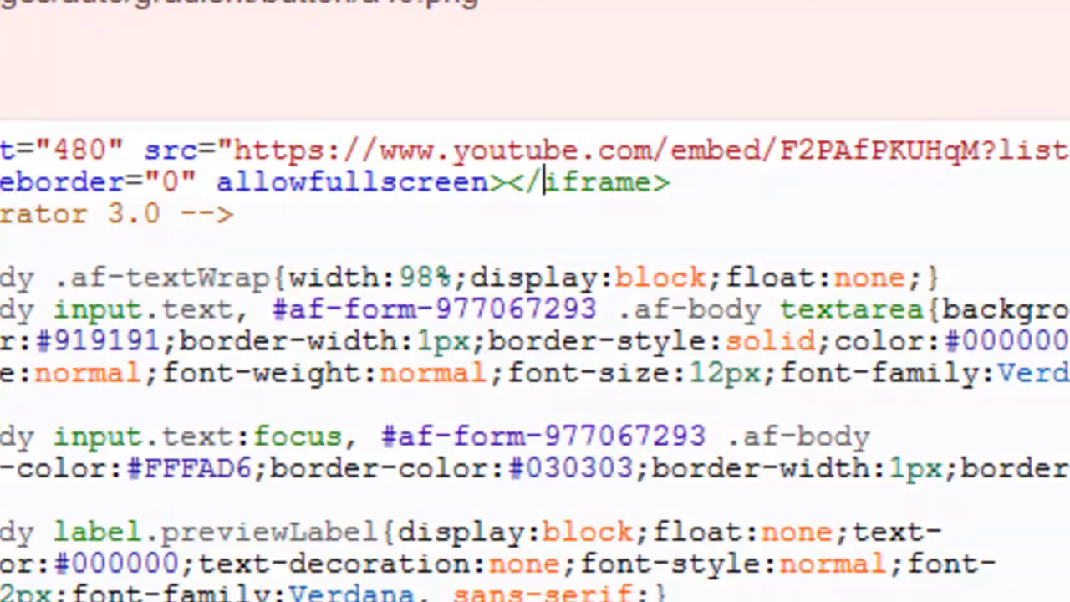
key("ctrl+a")
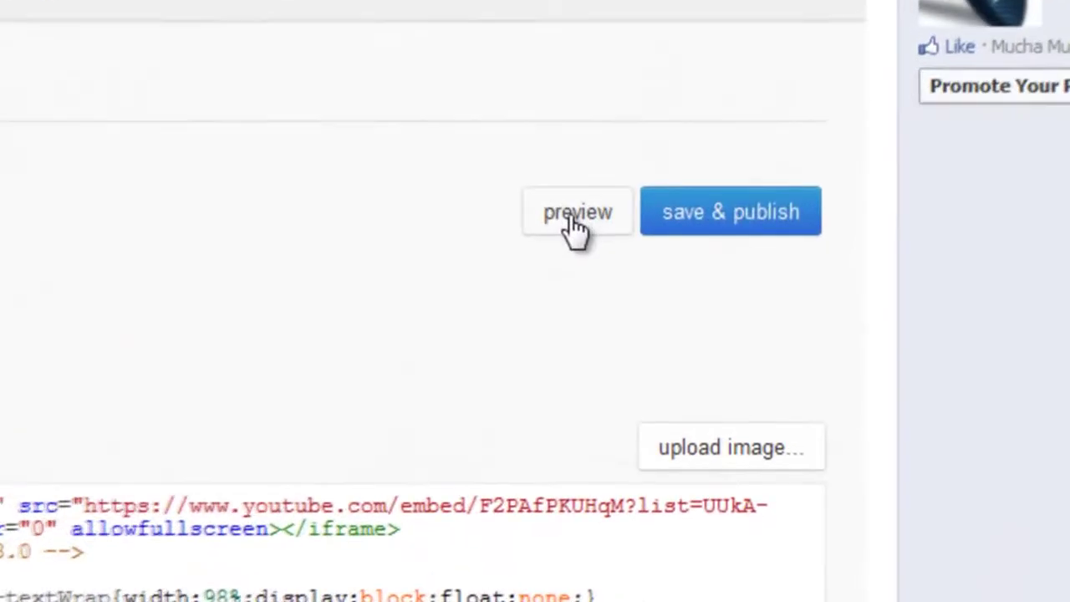
left_click(575, 219)
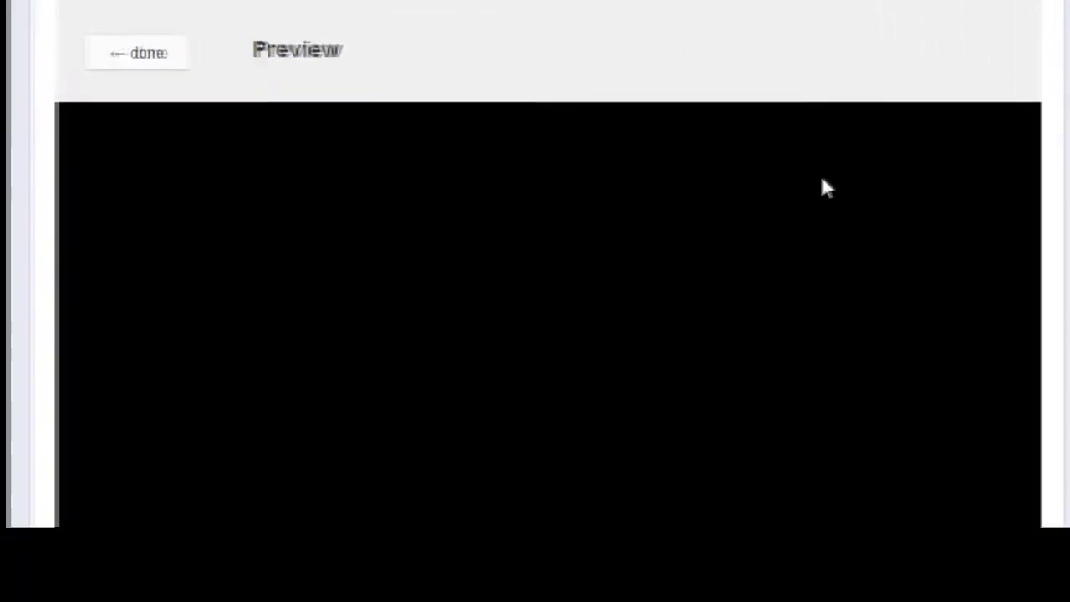
scroll(549, 292, "down", 4)
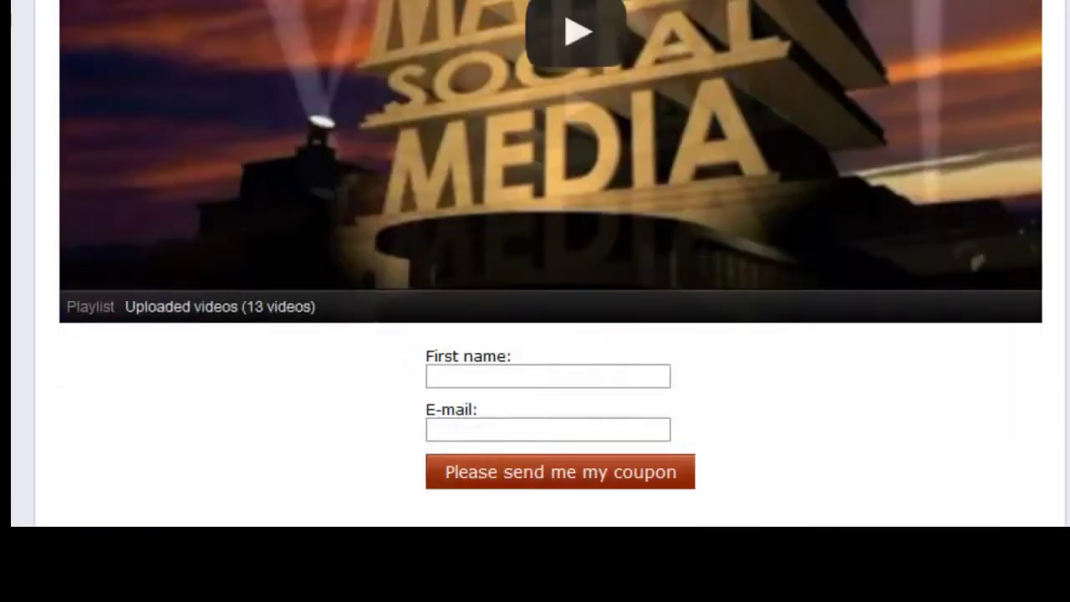
scroll(550, 292, "down", 1)
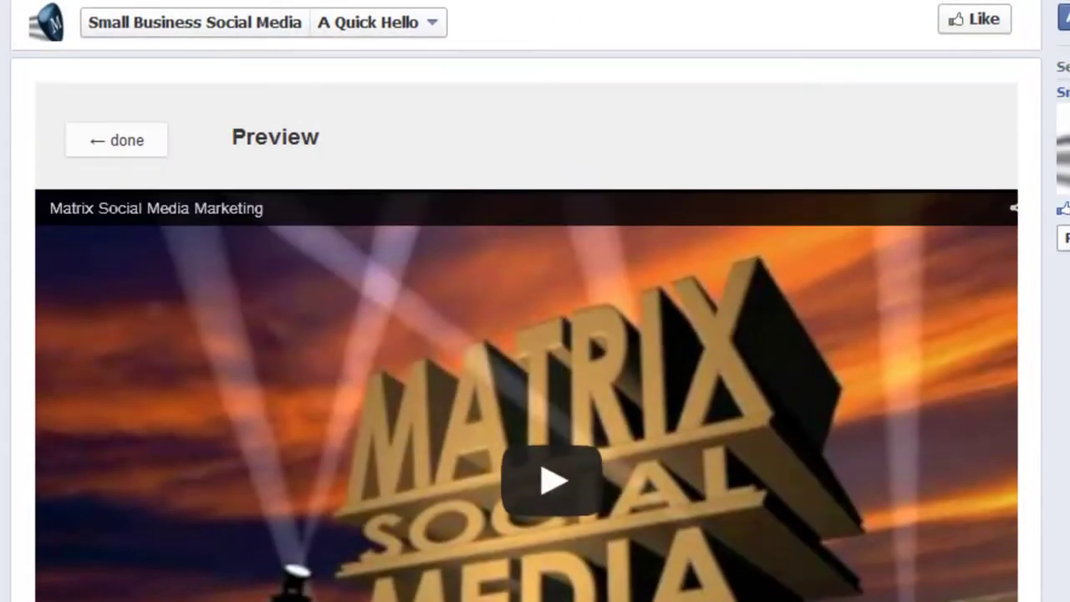
left_click(119, 153)
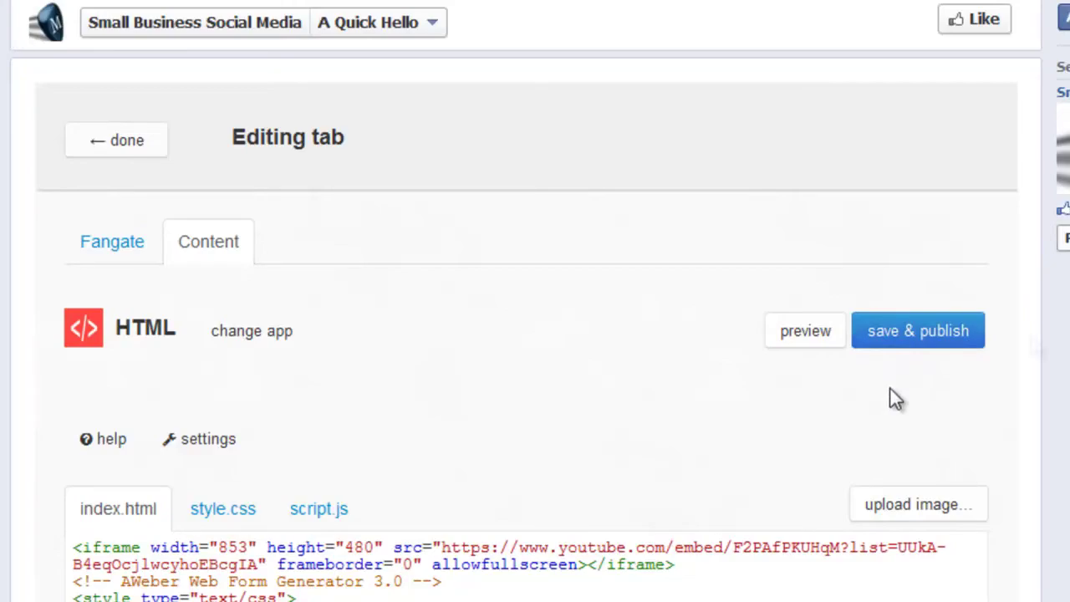
Clear all code from index.html, paste back only the YouTube iframe code, and start a new line below it.
scroll(527, 334, "down", 3)
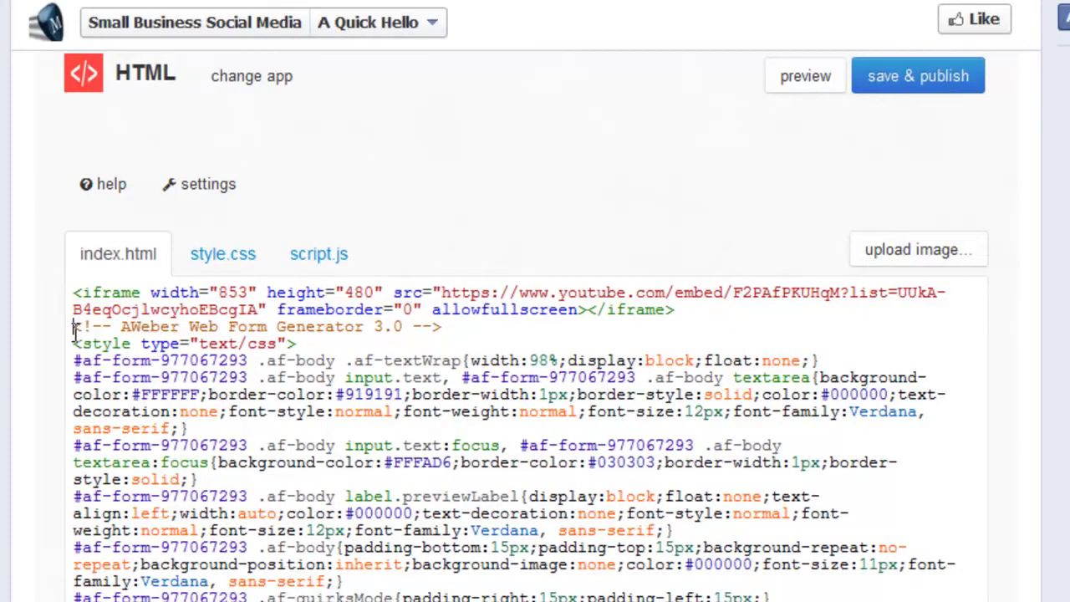
key("ctrl+a")
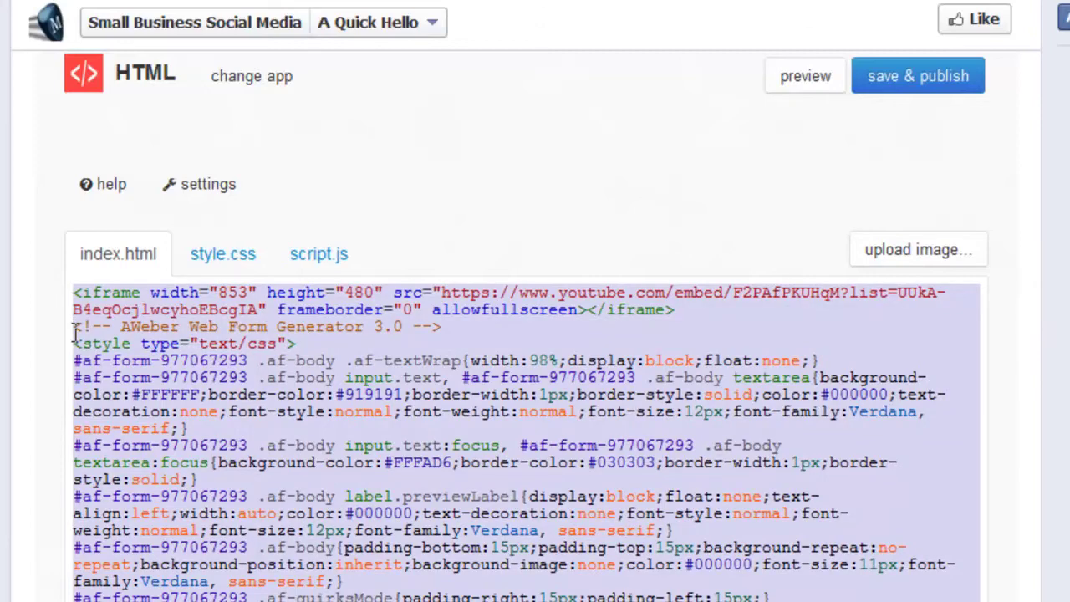
key("Delete")
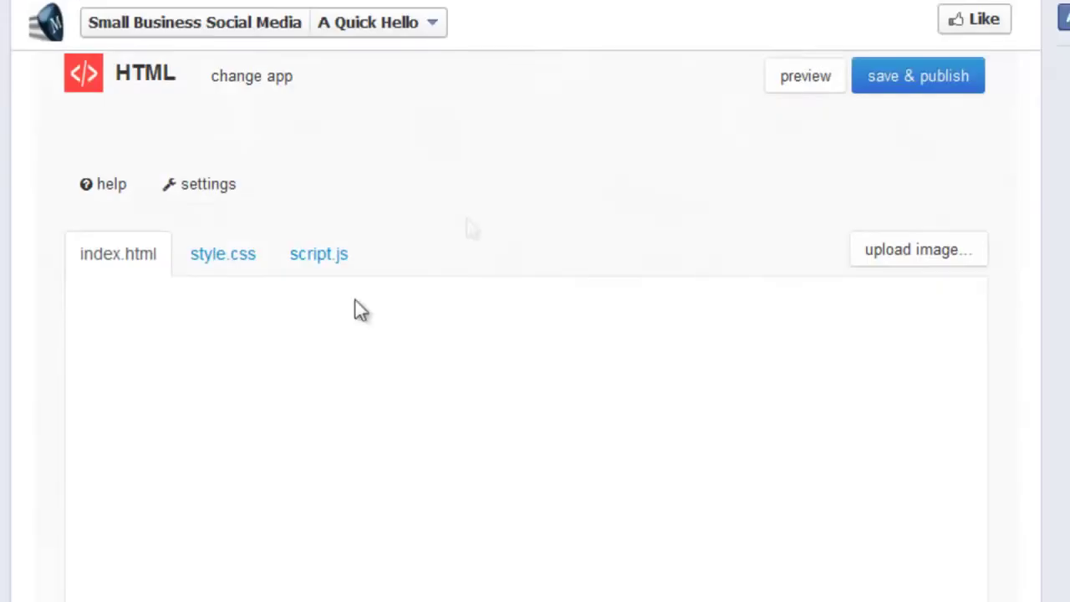
left_click(297, 341)
key("ctrl+v")
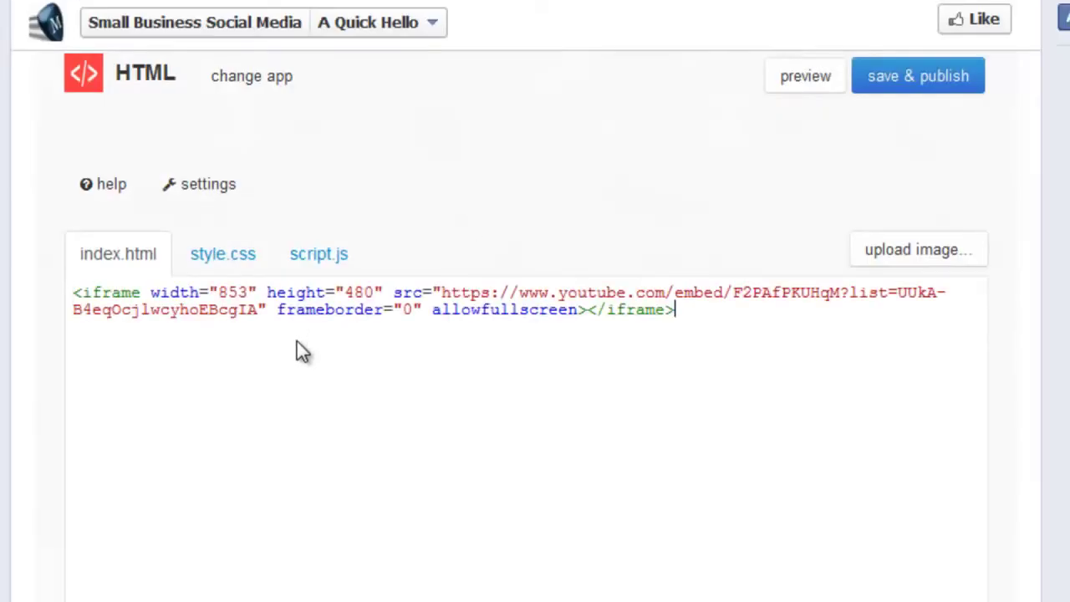
key("Return")
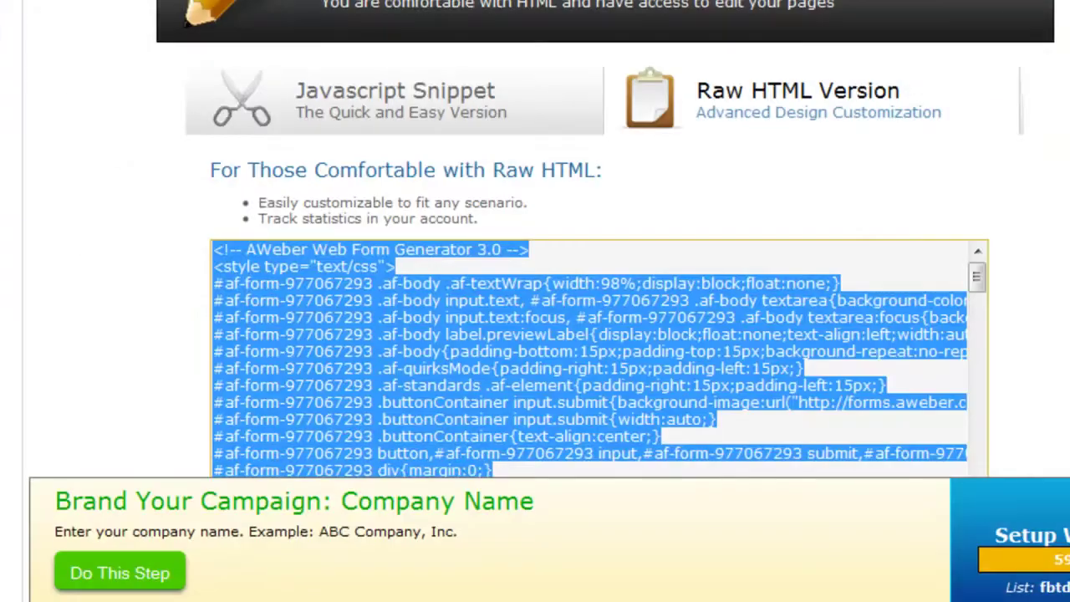
Copy the form's Javascript Snippet from AWeber and paste it below the YouTube iframe in the Facebook tab's index.html.
scroll(519, 292, "down", 10)
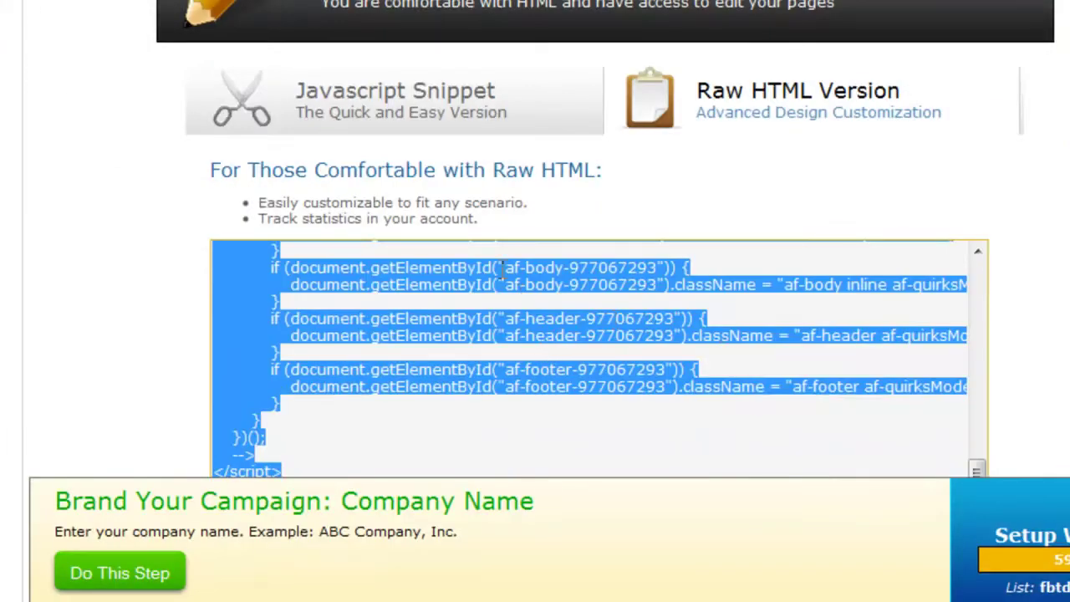
left_click(402, 117)
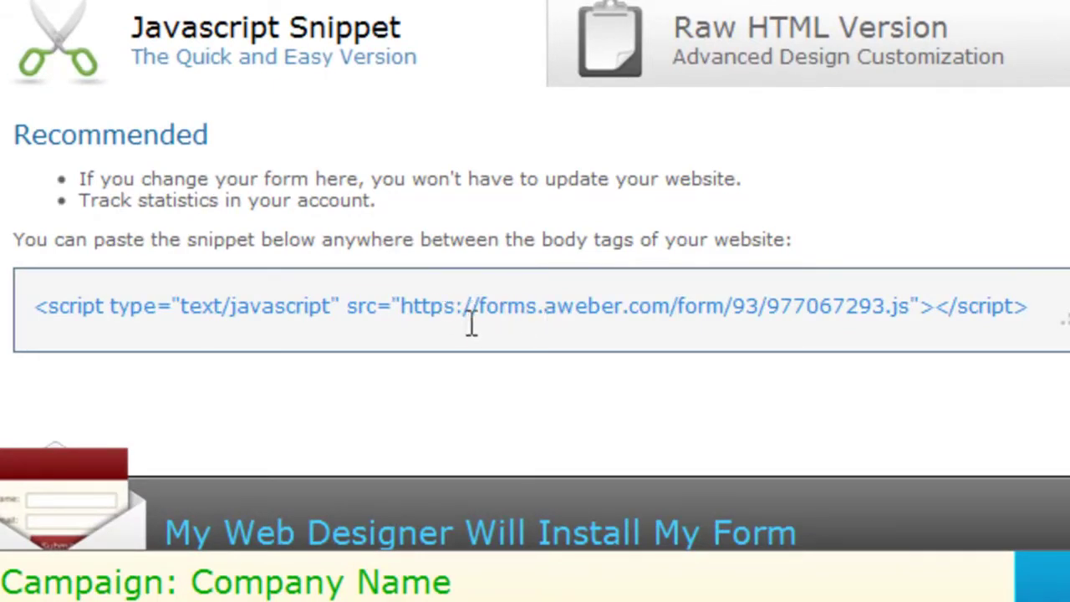
left_click(1028, 311)
left_click_drag(1028, 311, 655, 290)
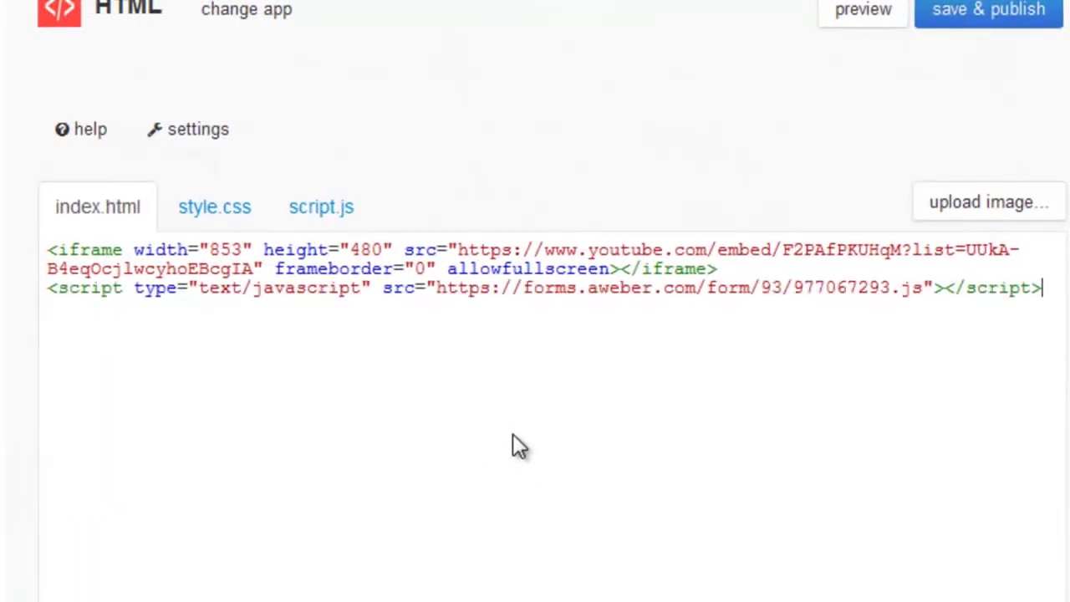
Preview the tab with the AWeber script, check the video and opt-in form, and return to editing.
left_click(869, 15)
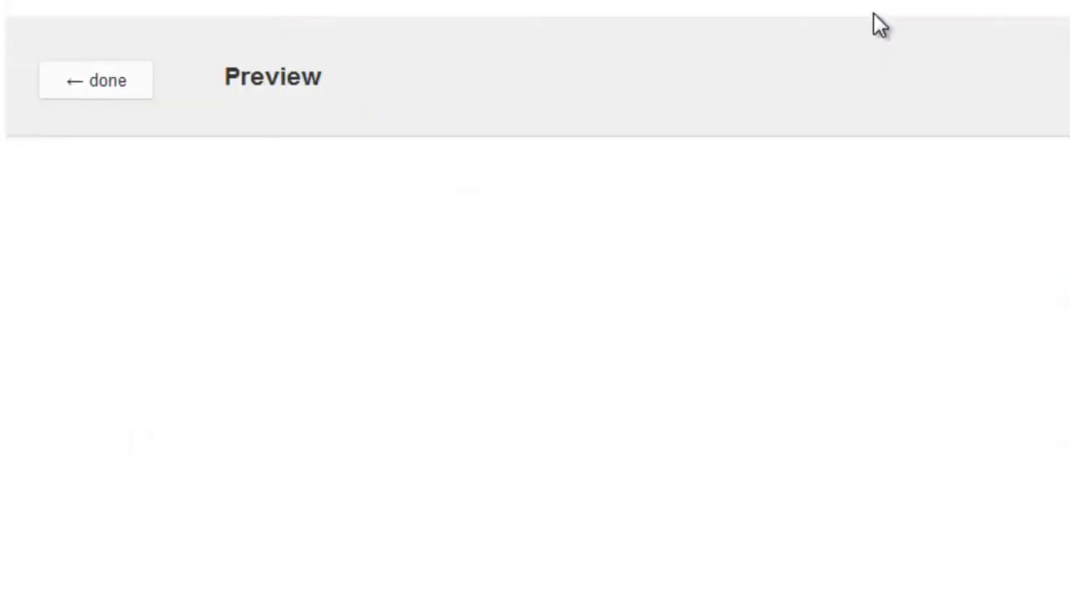
scroll(535, 334, "down", 8)
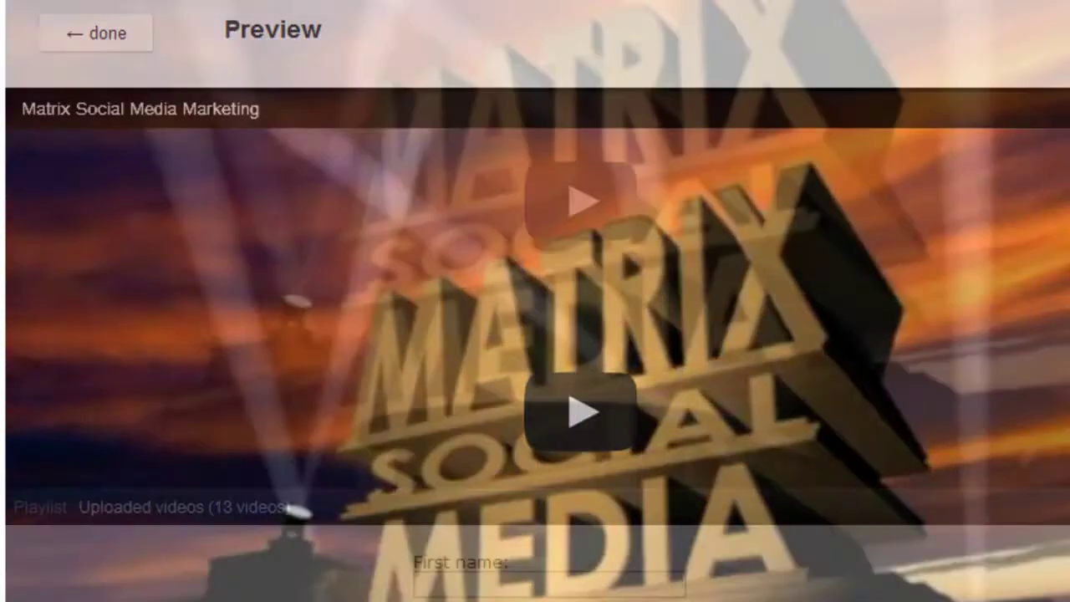
scroll(535, 334, "up", 8)
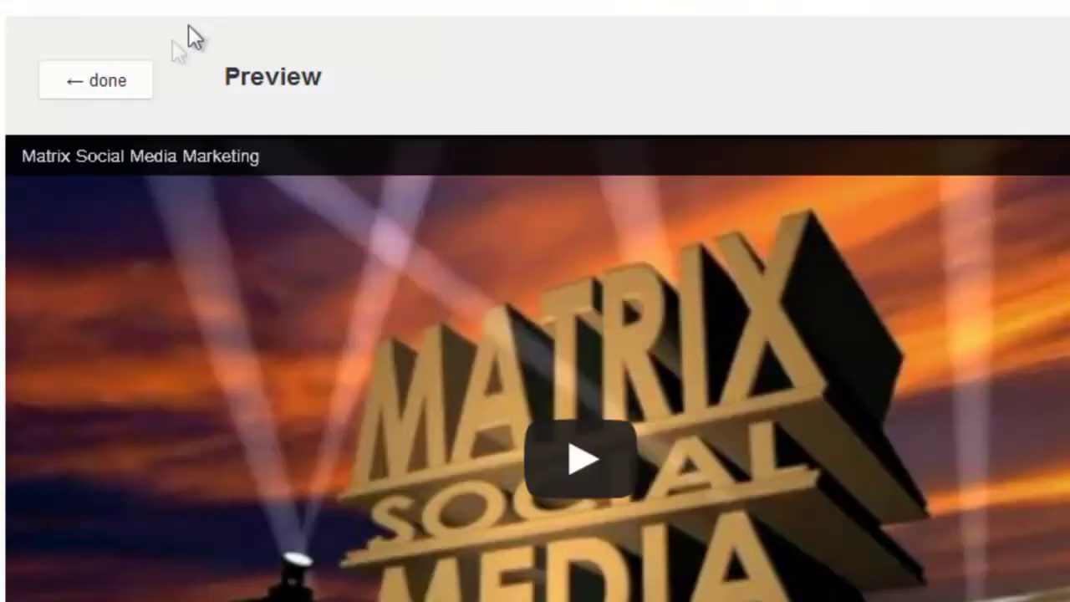
left_click(107, 86)
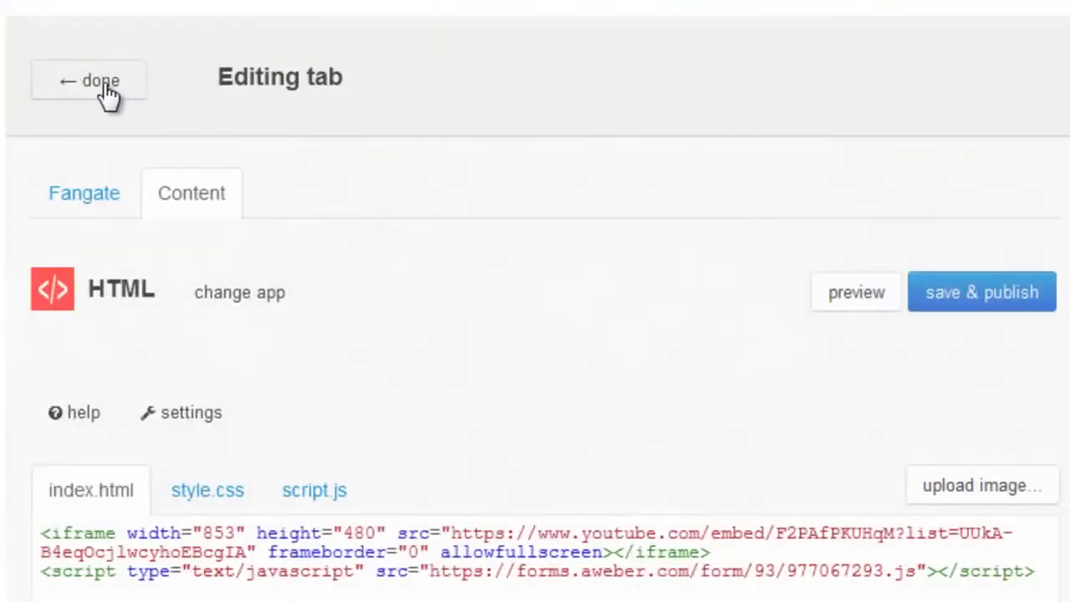
Preview the tab once more, close the preview, and save and publish the tab.
left_click(894, 297)
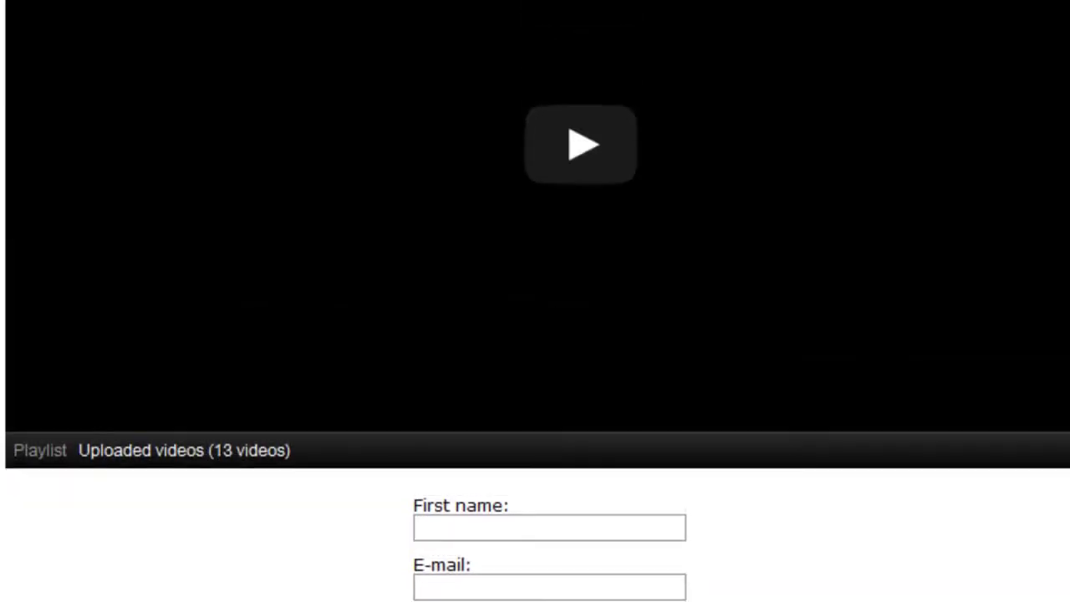
scroll(535, 300, "up", 4)
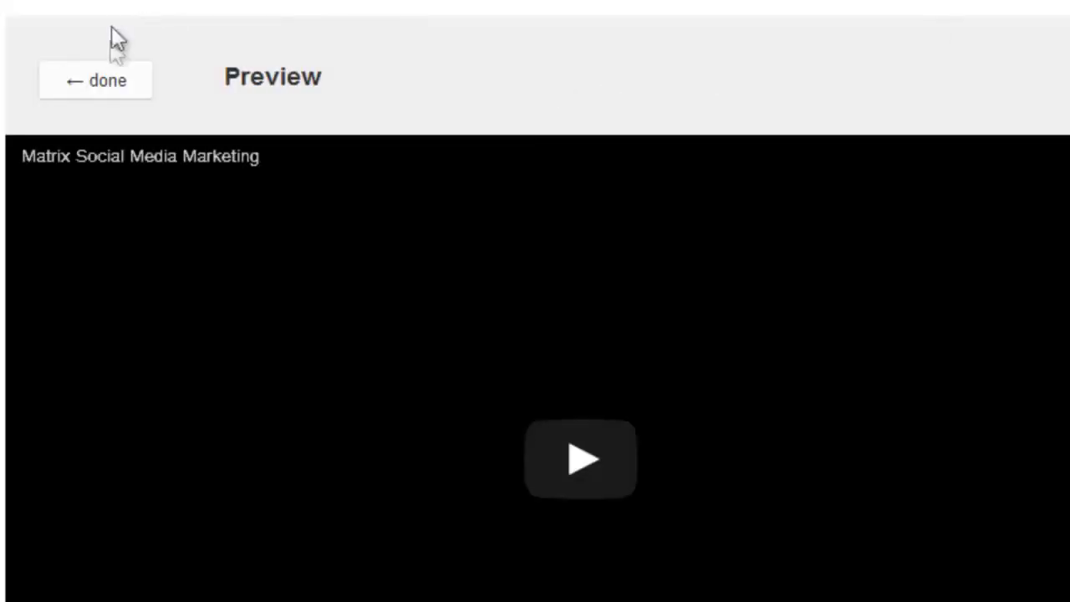
left_click(107, 81)
left_click(971, 290)
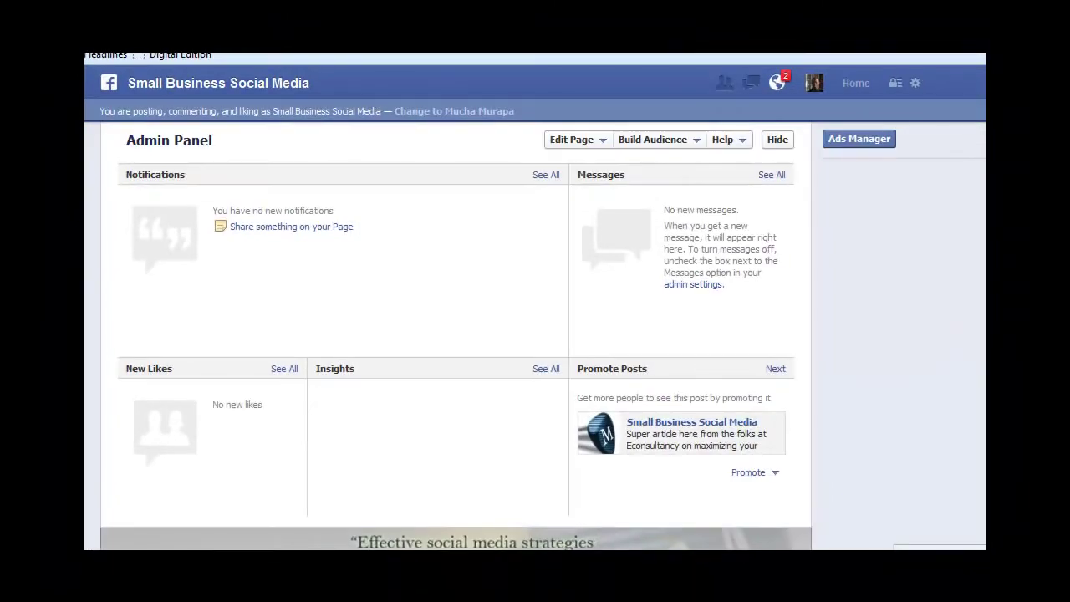
Log out of Facebook and load the Small Business Social Media page as a logged-out visitor.
left_click(1016, 0)
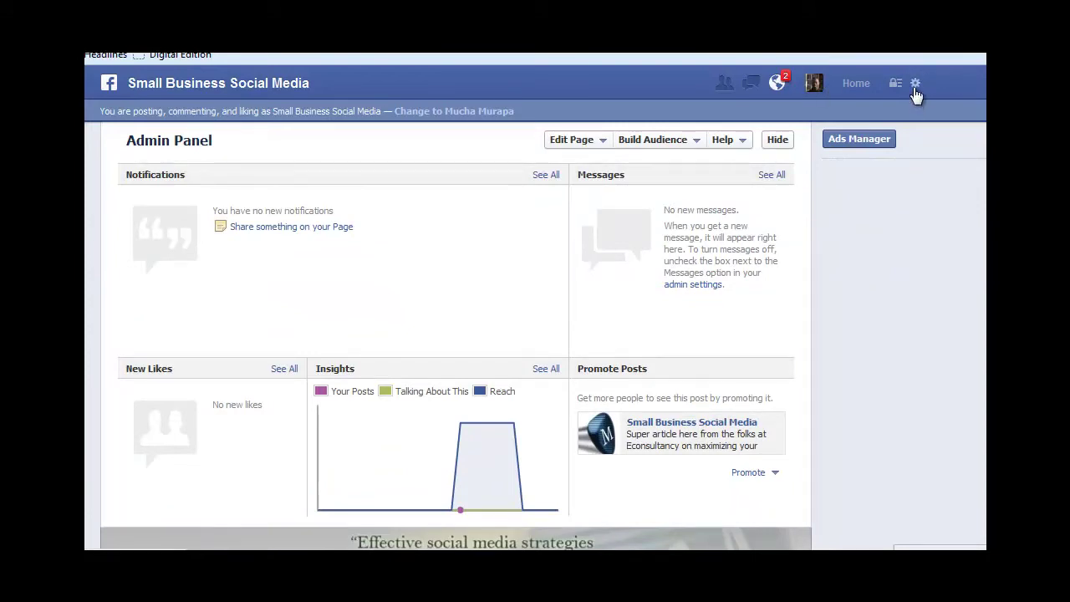
left_click(914, 84)
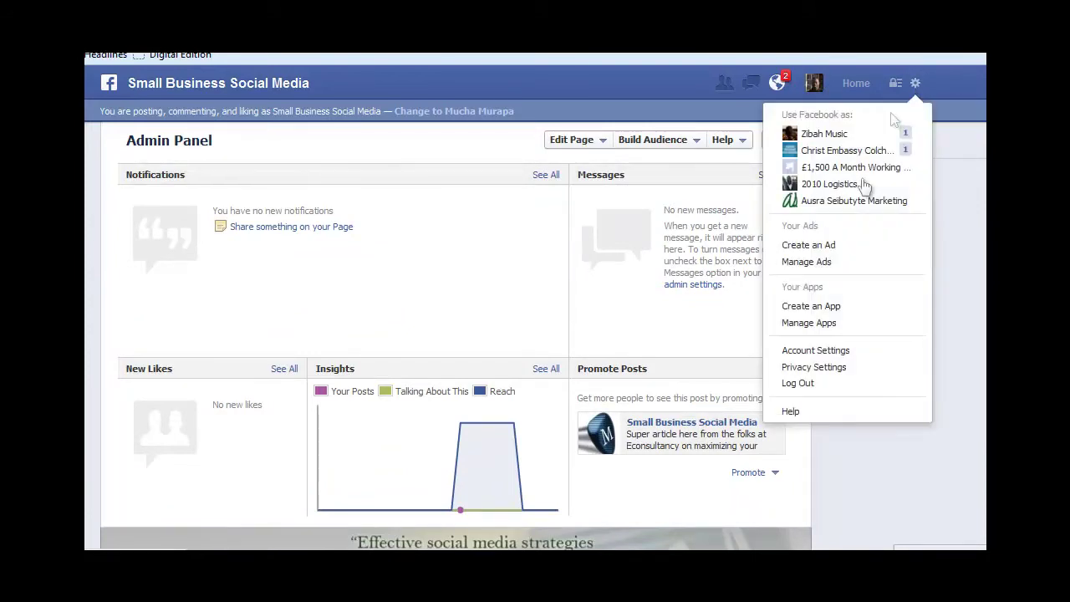
left_click(802, 383)
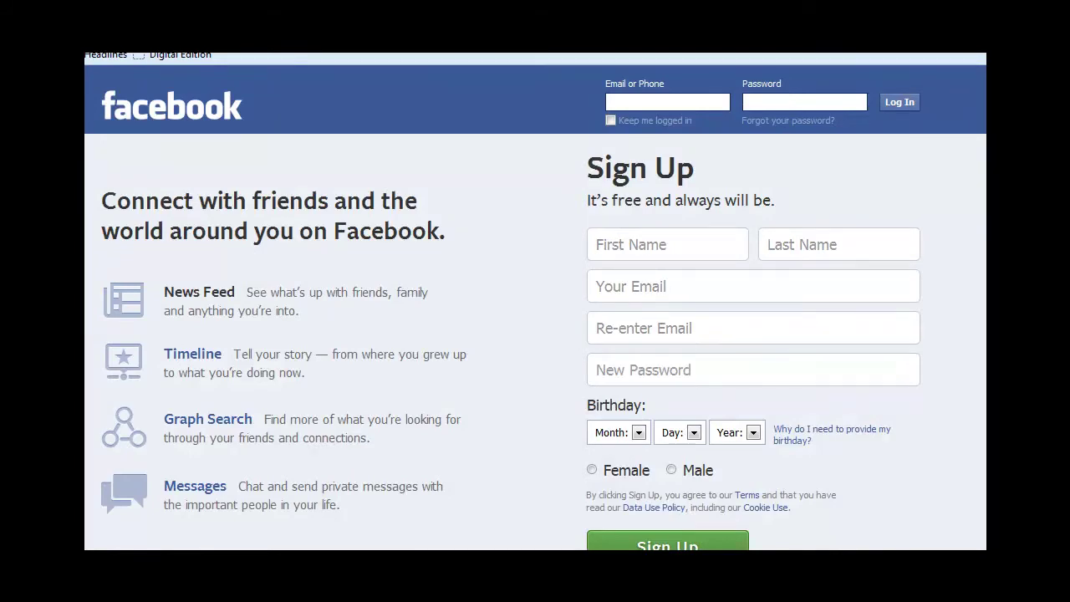
key("Return")
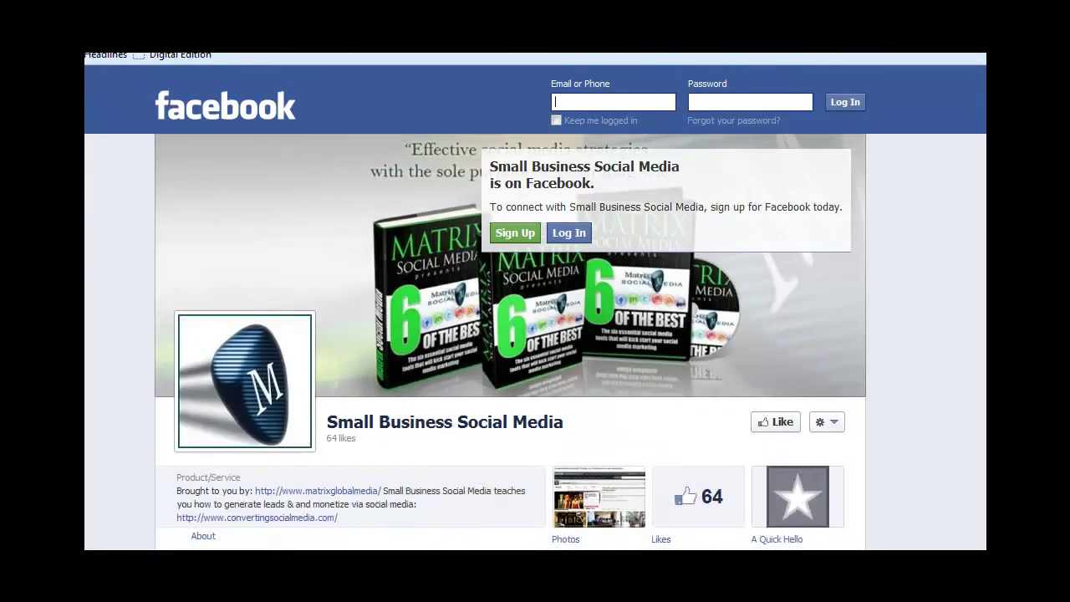
Open the page's A Quick Hello tab, check the opt-in form, and play the embedded video.
scroll(534, 308, "down", 5)
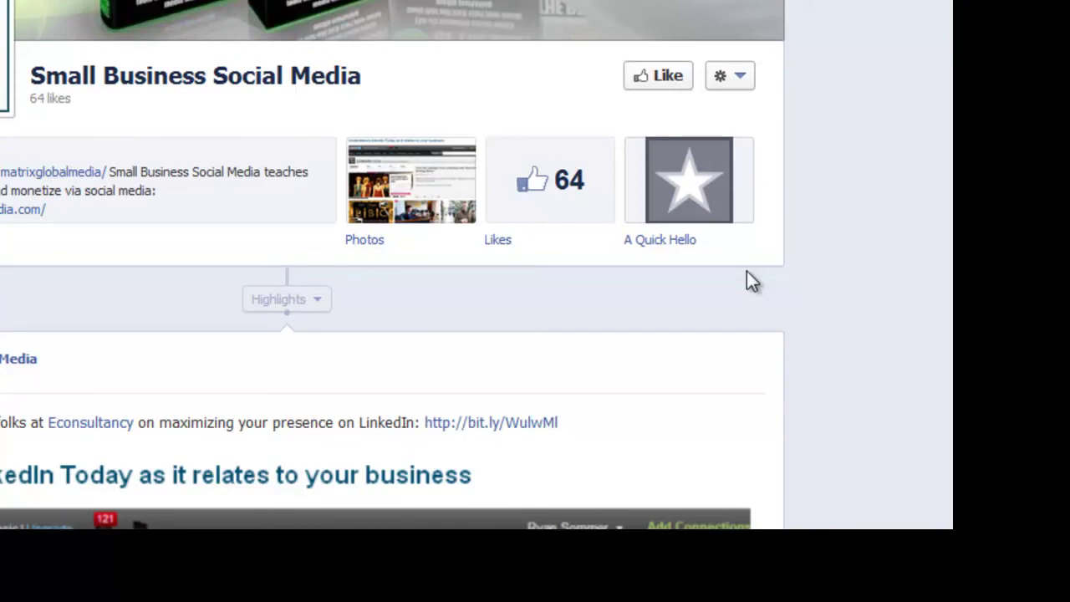
left_click(691, 189)
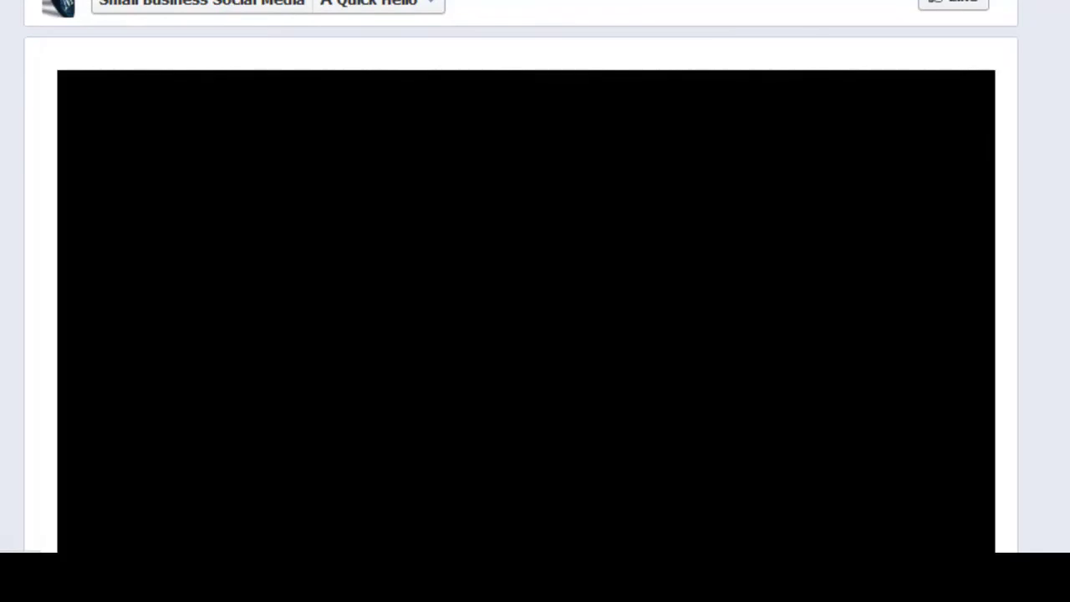
scroll(535, 301, "down", 4)
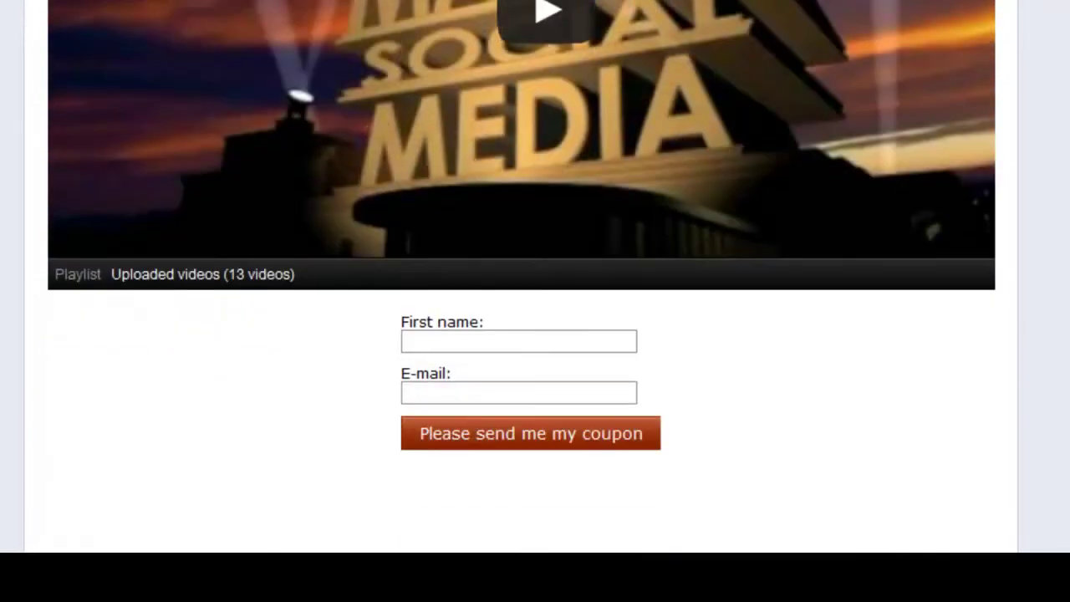
scroll(535, 301, "up", 2)
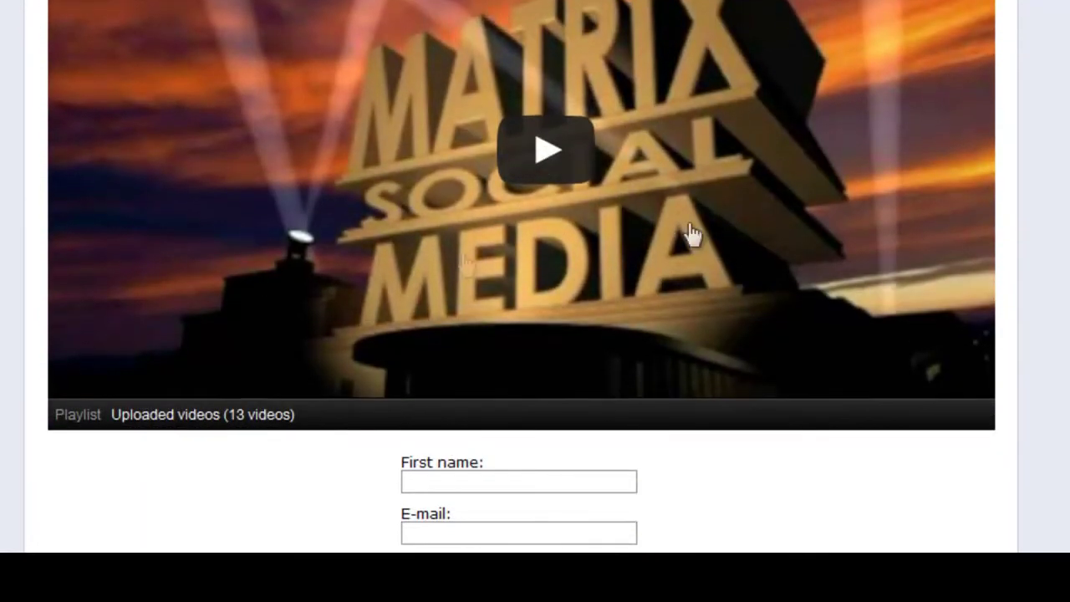
left_click(535, 180)
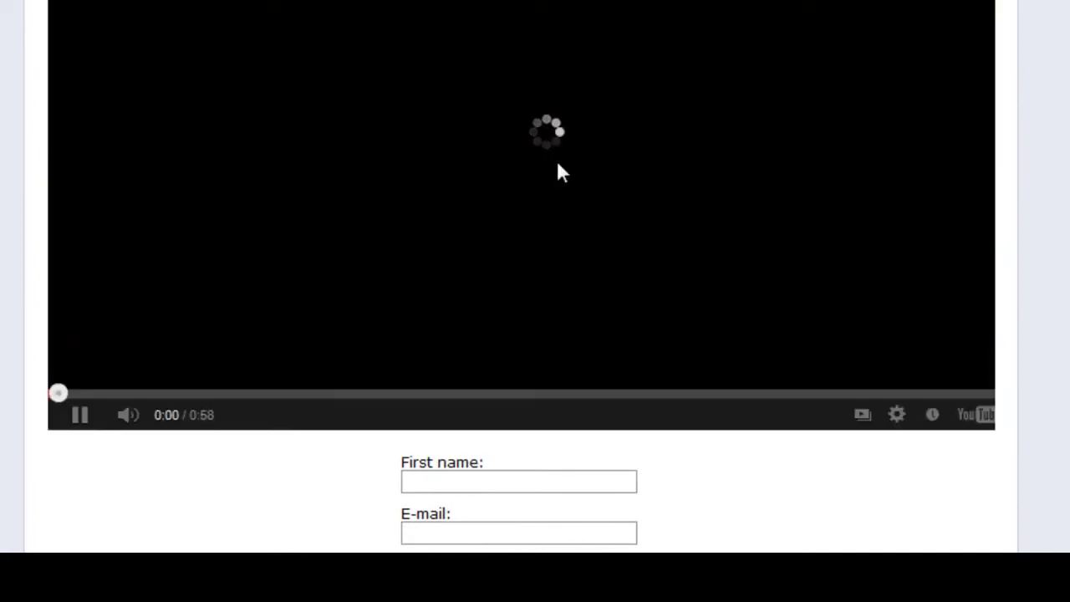